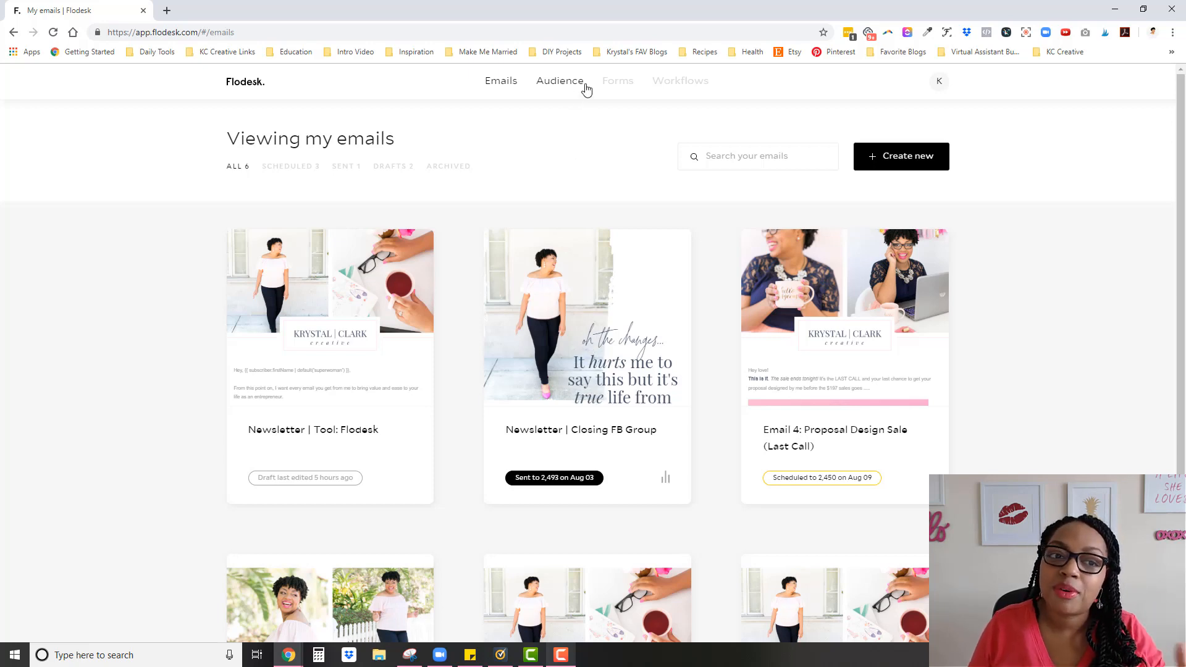
- Open the audience segments and search them for "Dubsado"
mouse_move(598, 92)
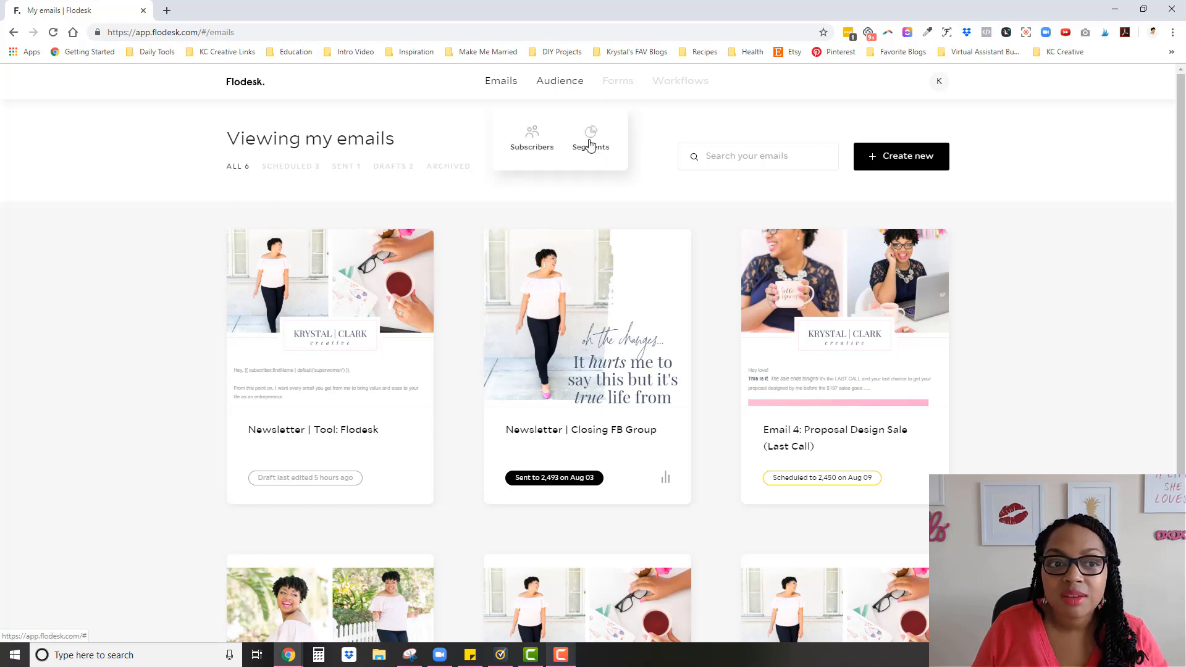
left_click(596, 149)
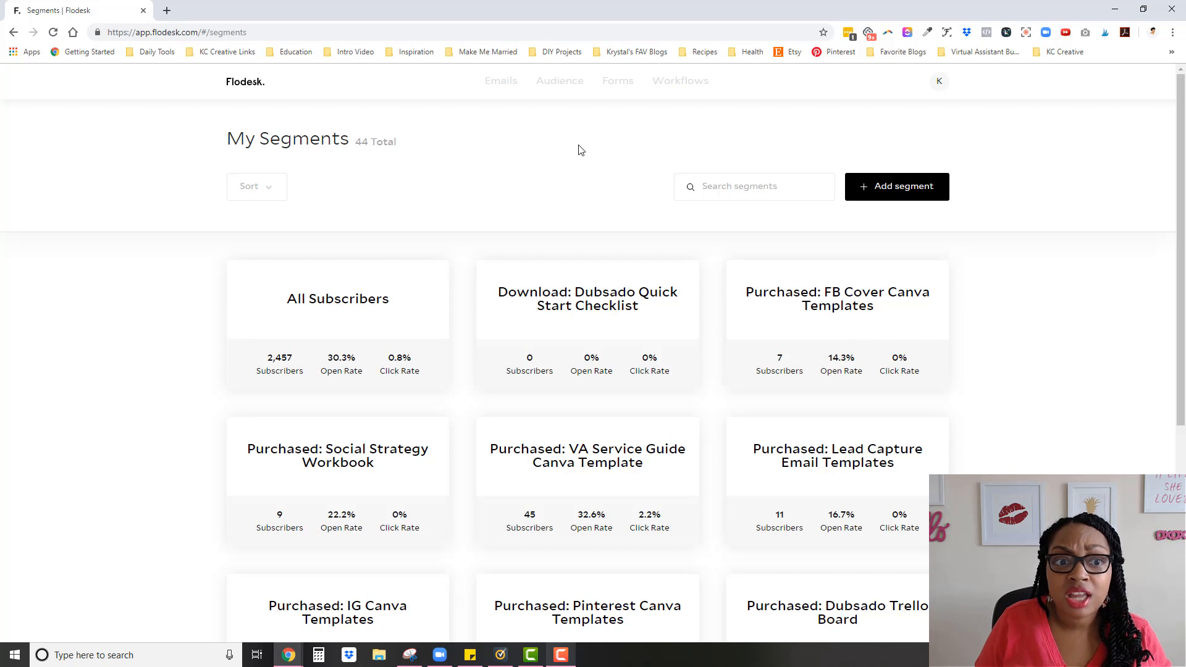
left_click(757, 191)
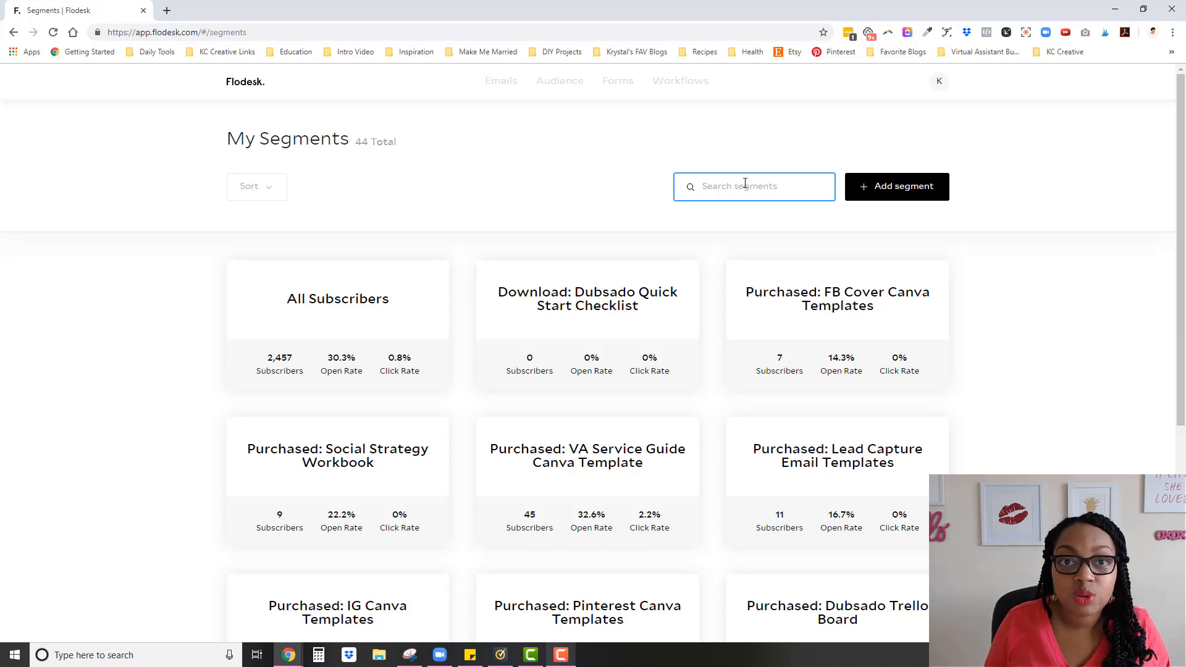
type("Dub")
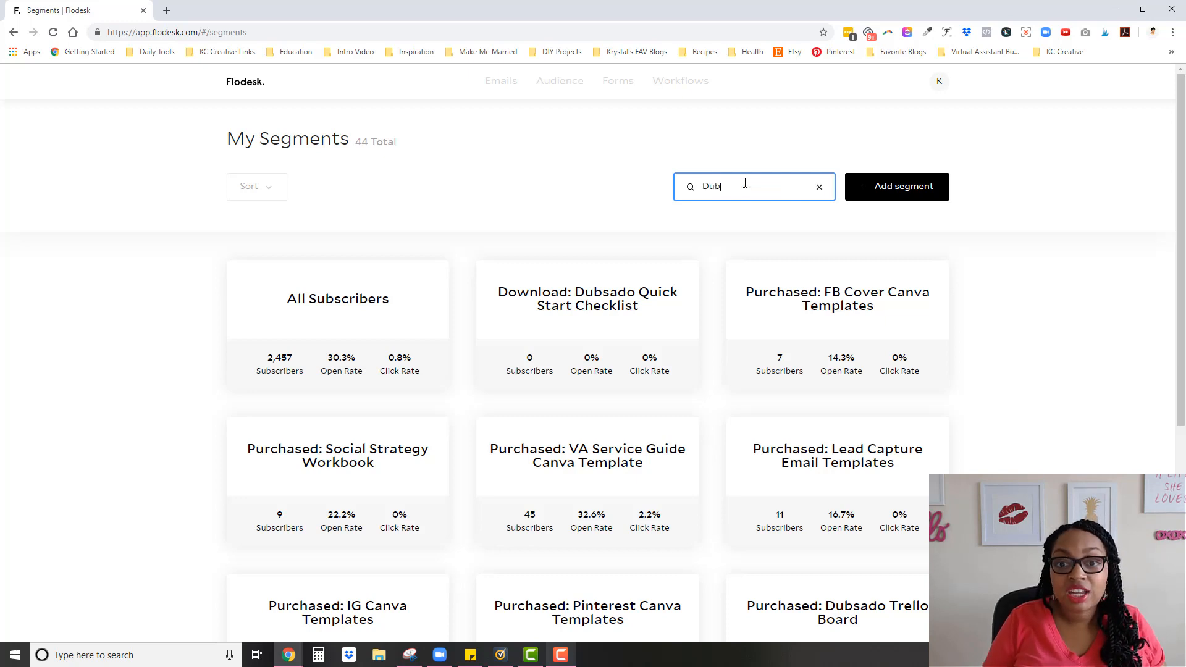
type("sado")
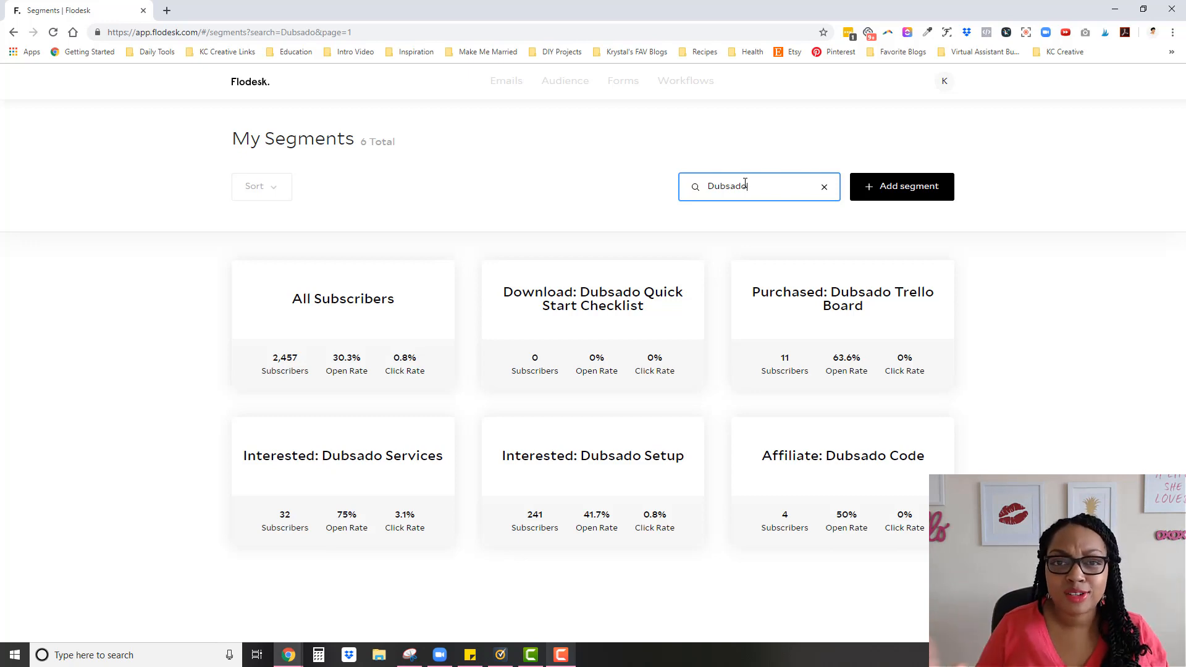
- Open the workflows overview and go to its search
left_click(673, 90)
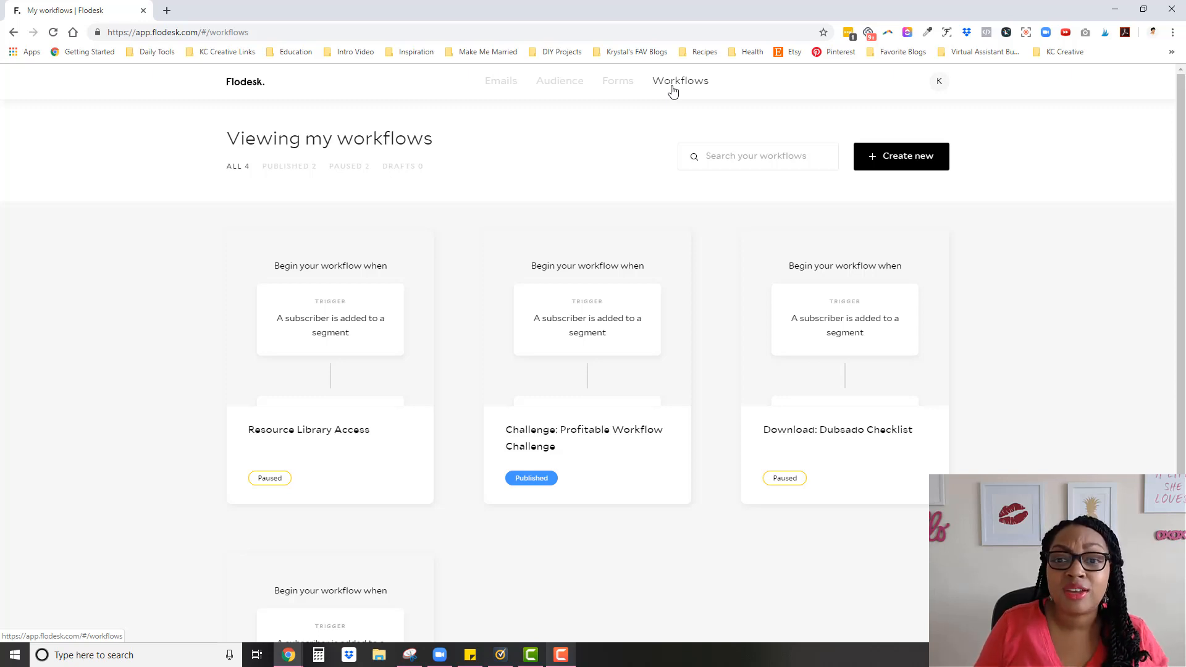
left_click(727, 161)
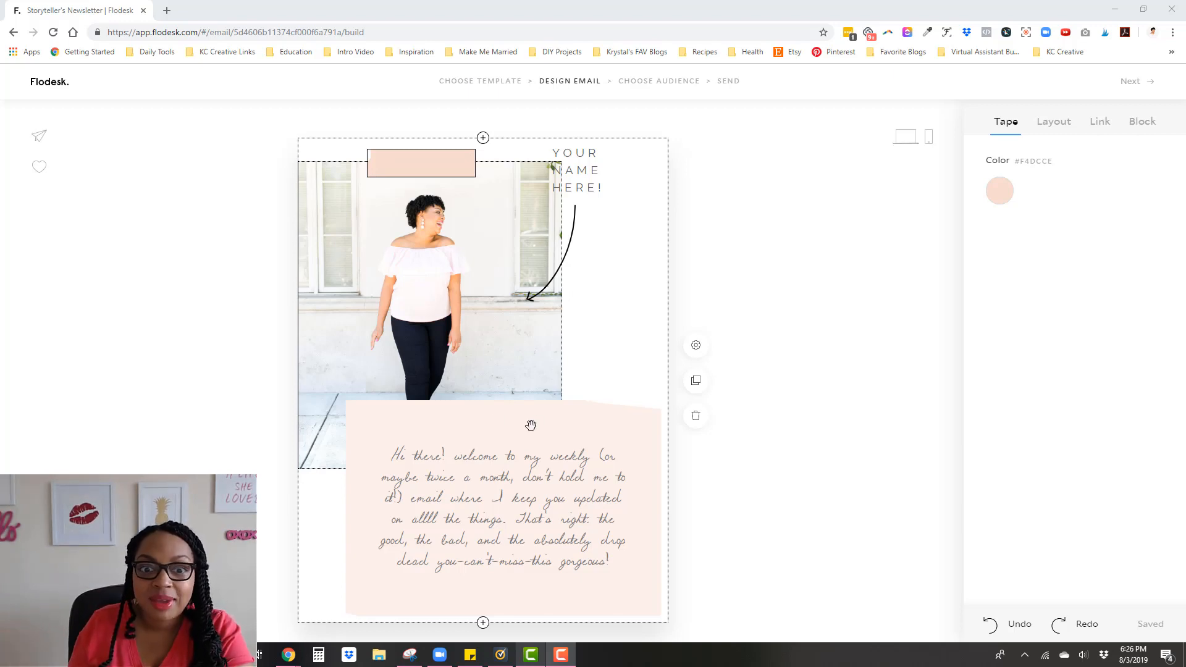
- Set the colour of the tape above the header photo to the custom value #FBEFEB
left_click(1007, 194)
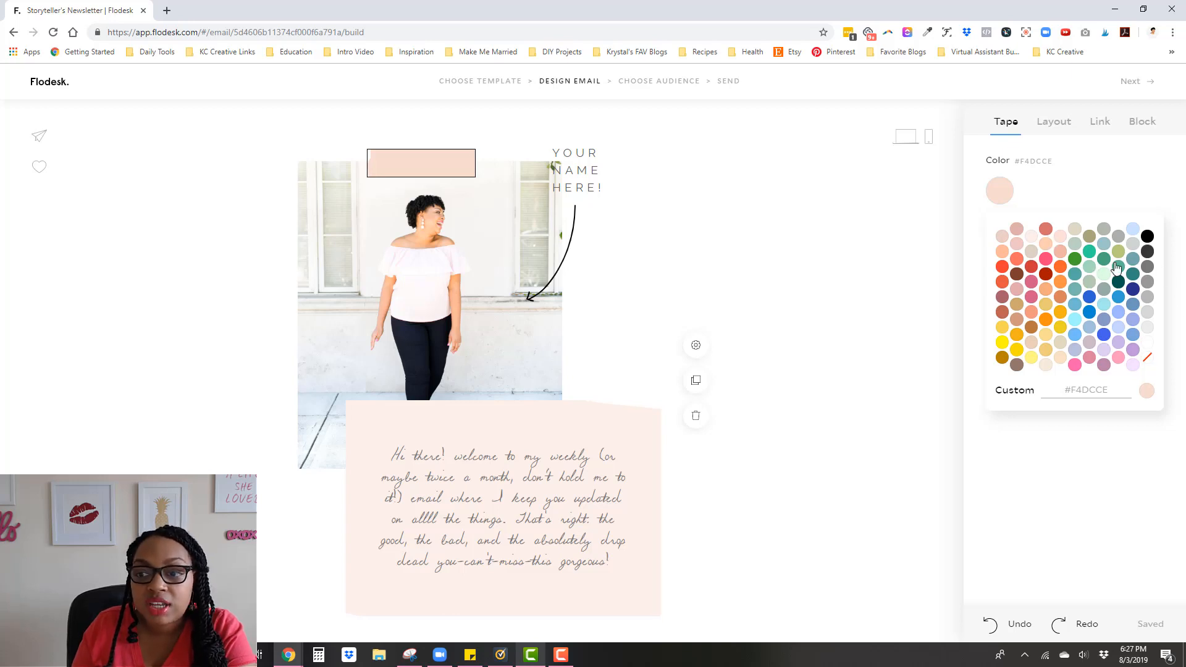
double_click(1083, 394)
type("#FBEFEB")
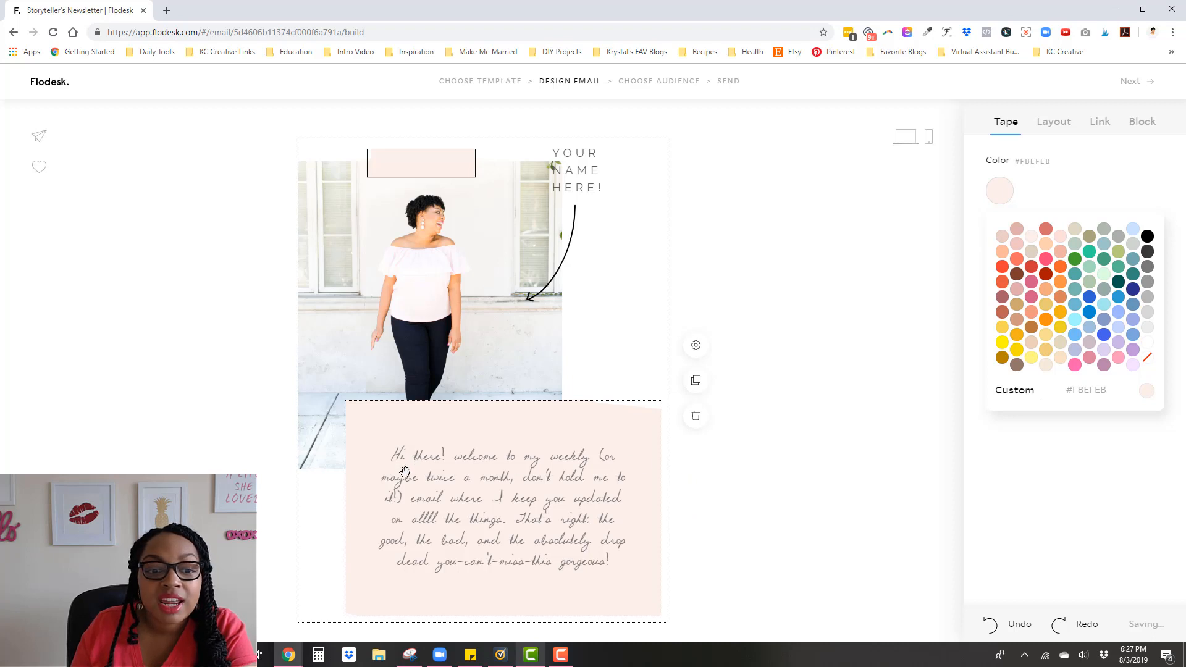
- Examine the font weight choices and spacing options for the handwritten welcome text on the pink paper
left_click(614, 520)
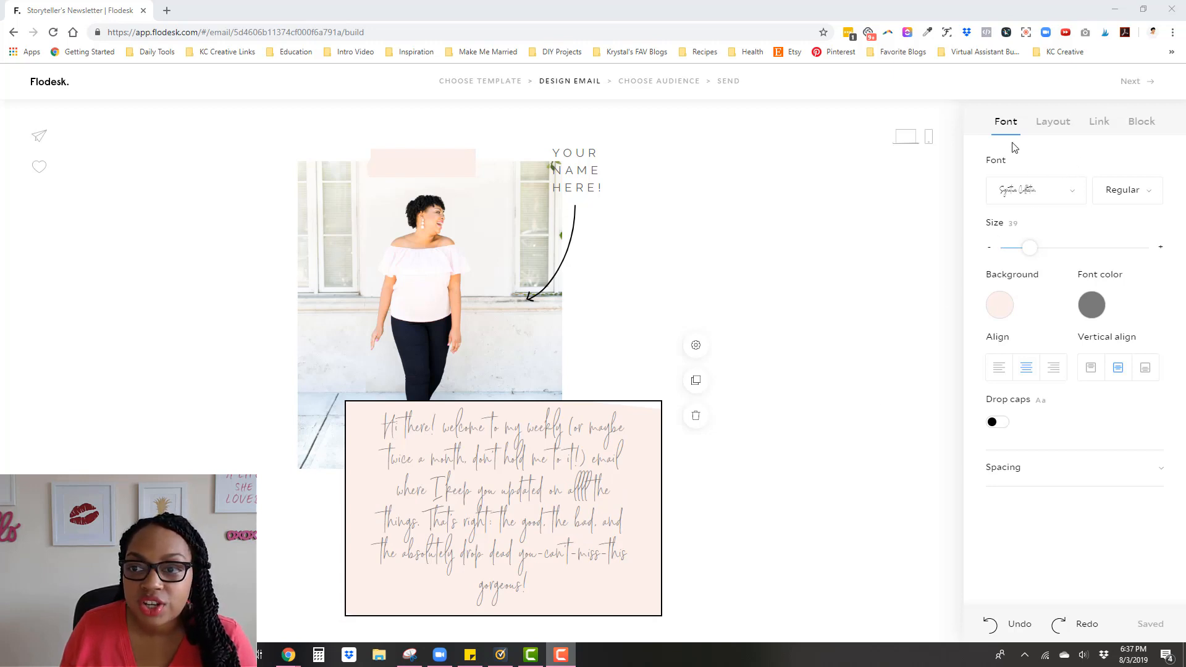
left_click(1149, 195)
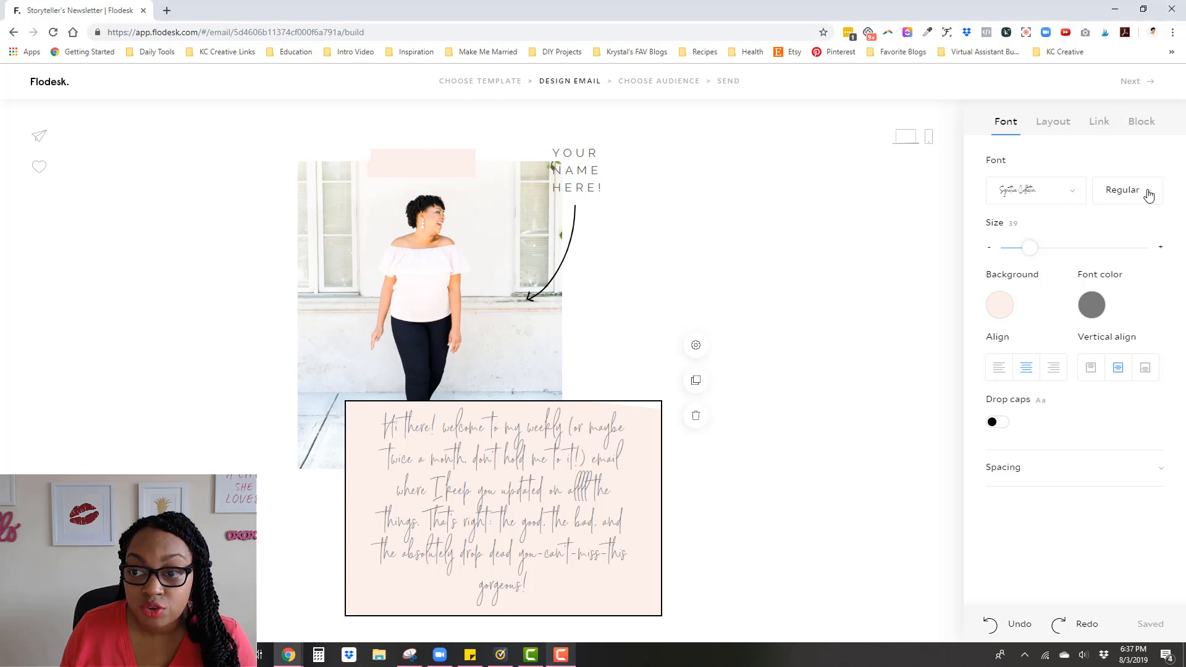
left_click(1149, 195)
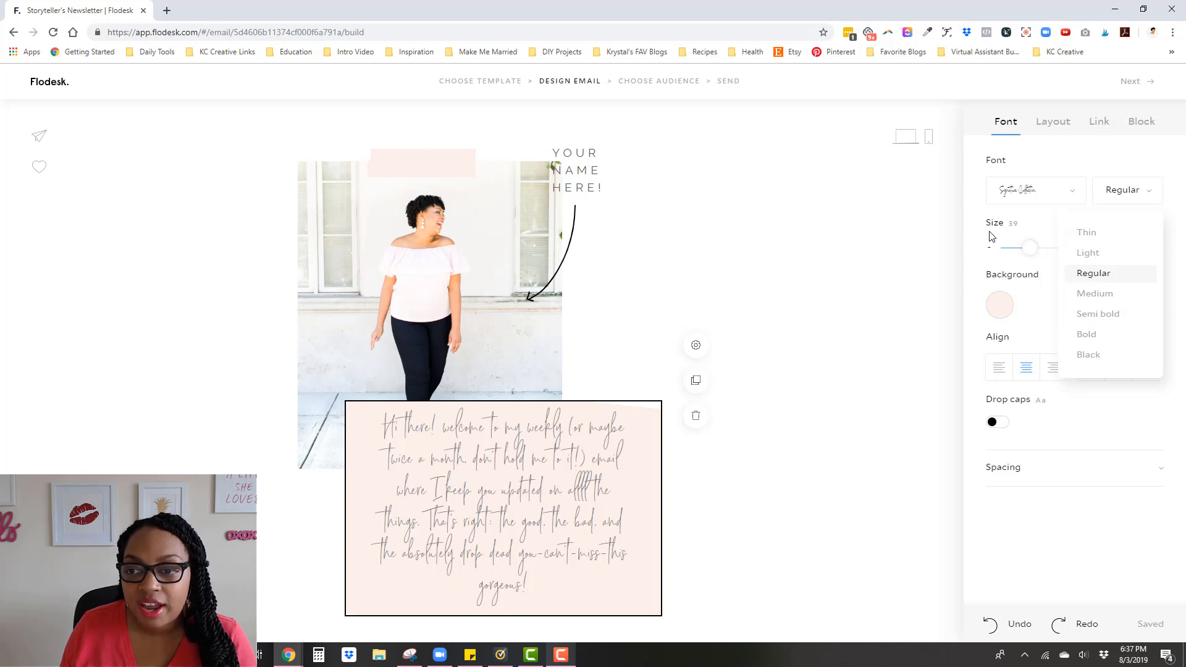
left_click(986, 261)
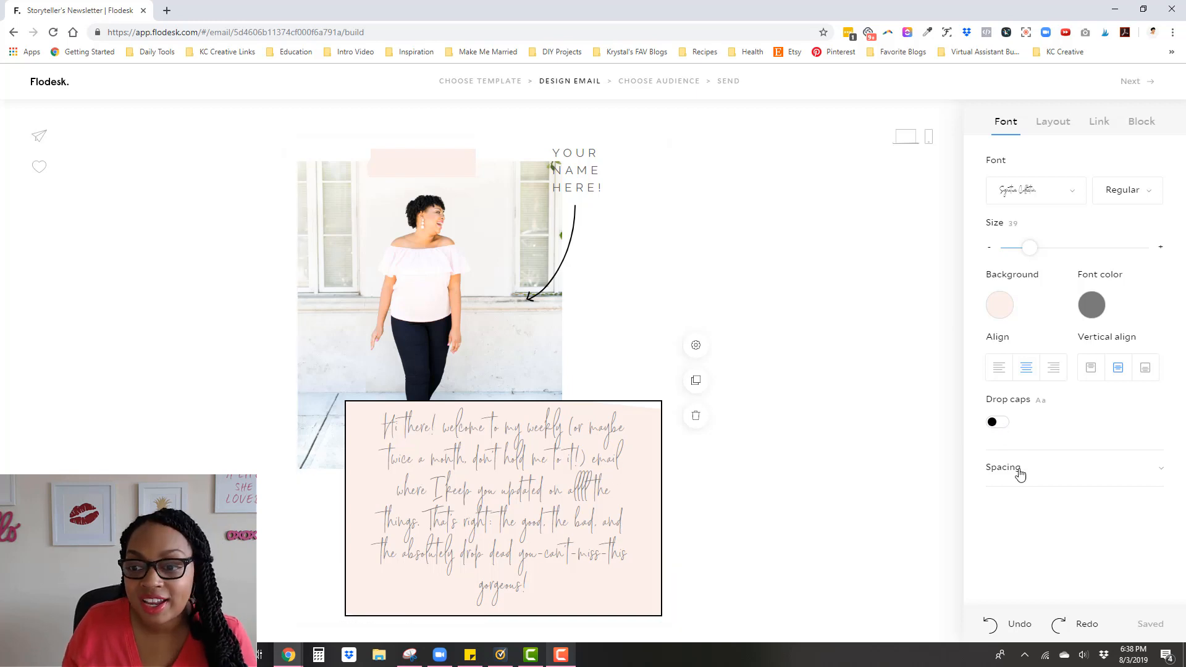
left_click(1048, 470)
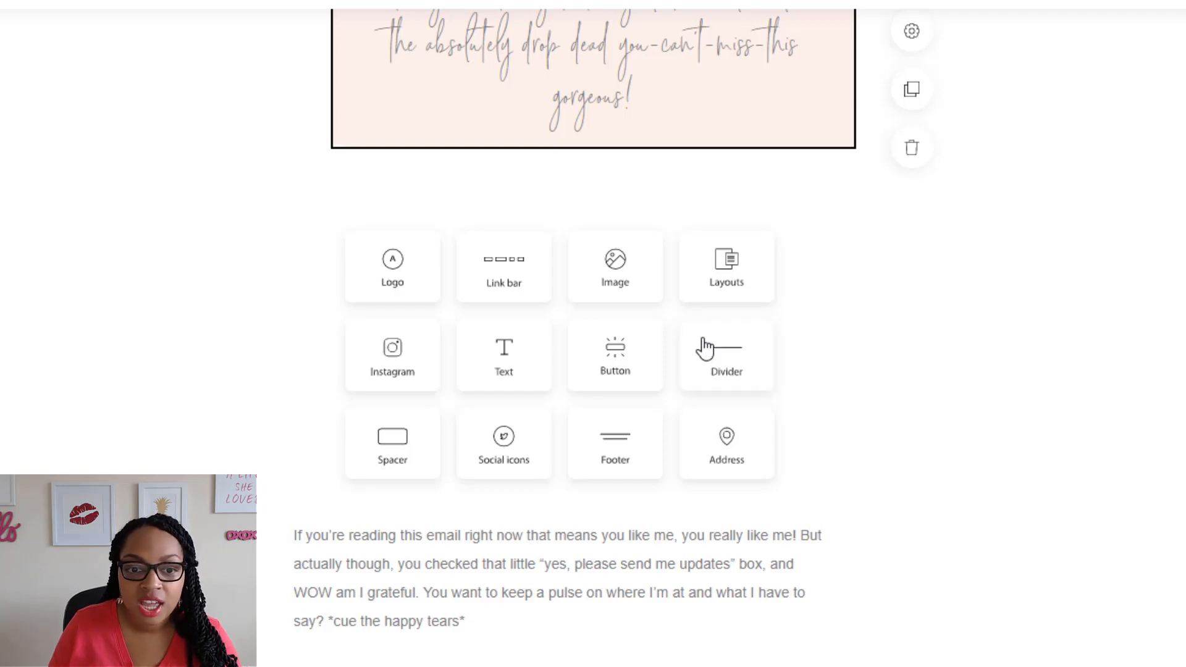
- Examine the block types that can be added and the template's body text and image sections
scroll(673, 544, "down", 2)
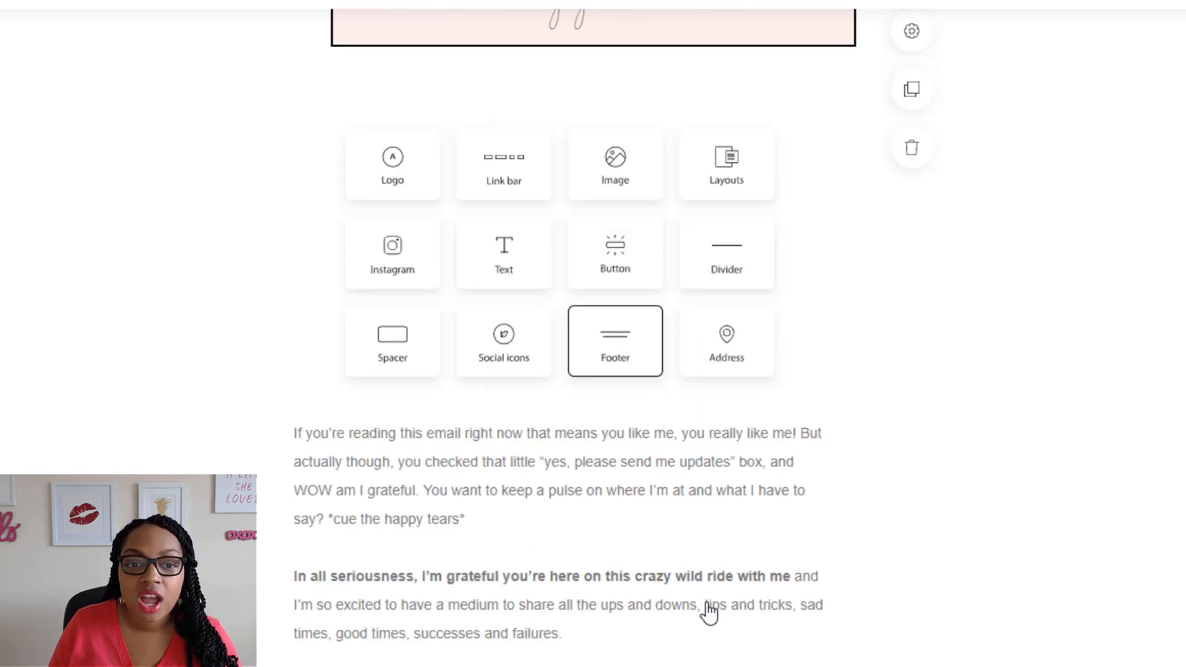
left_click(677, 506)
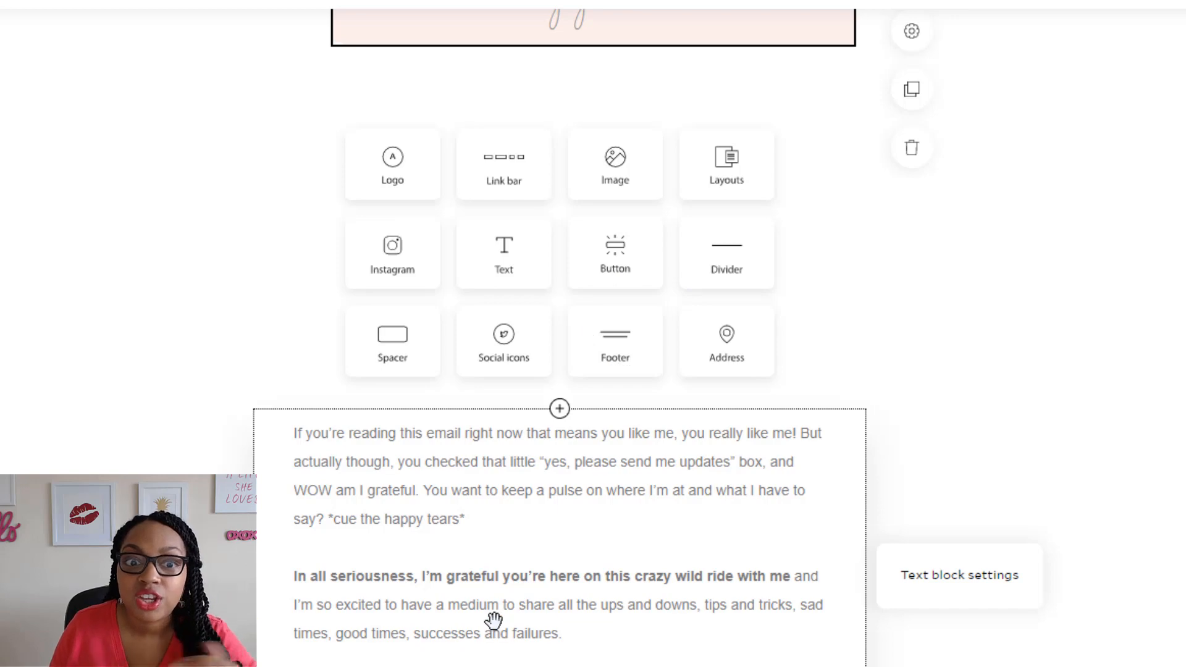
scroll(492, 614, "down", 6)
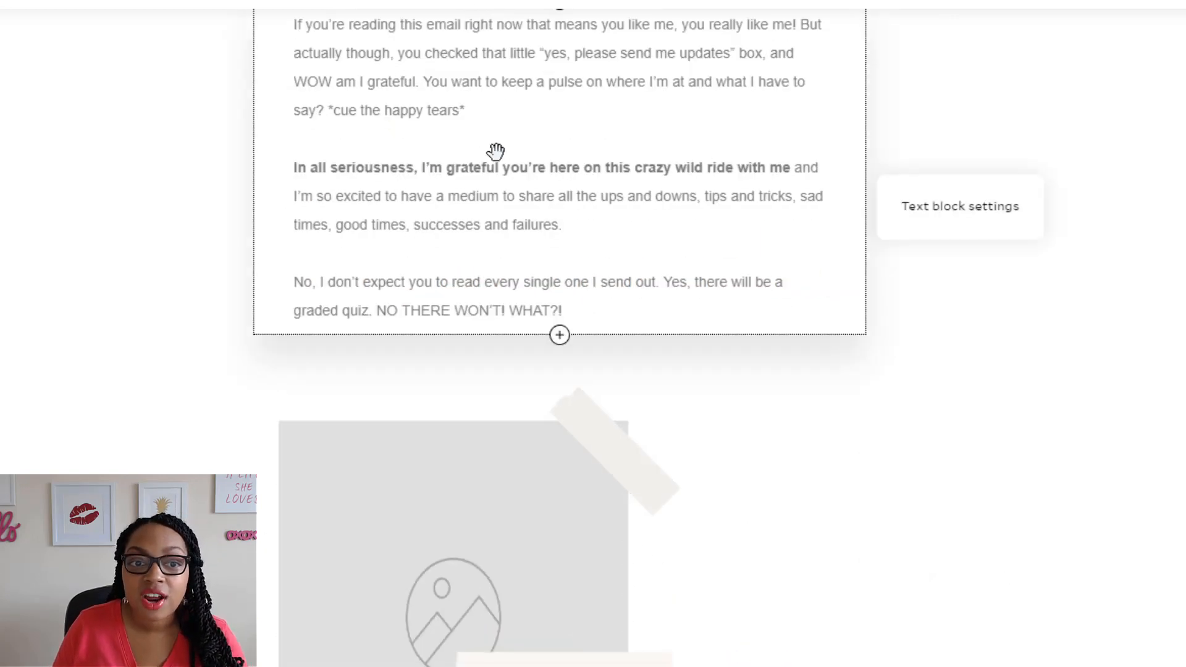
scroll(545, 133, "up", 1)
scroll(545, 133, "up", 1)
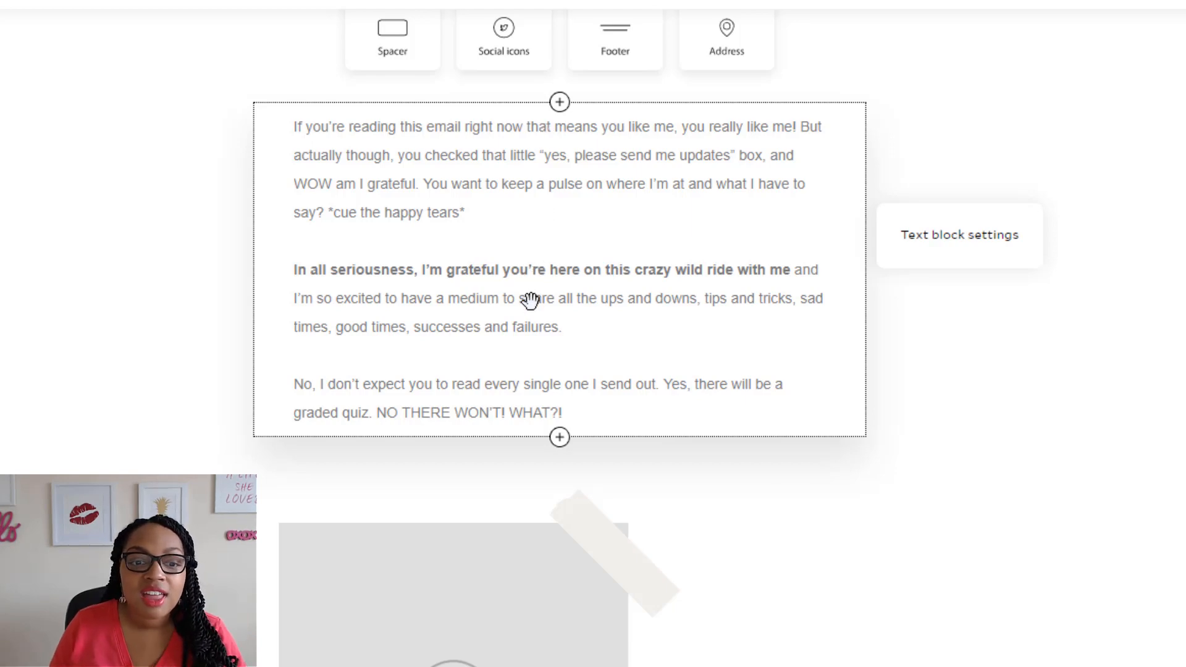
scroll(375, 603, "down", 8)
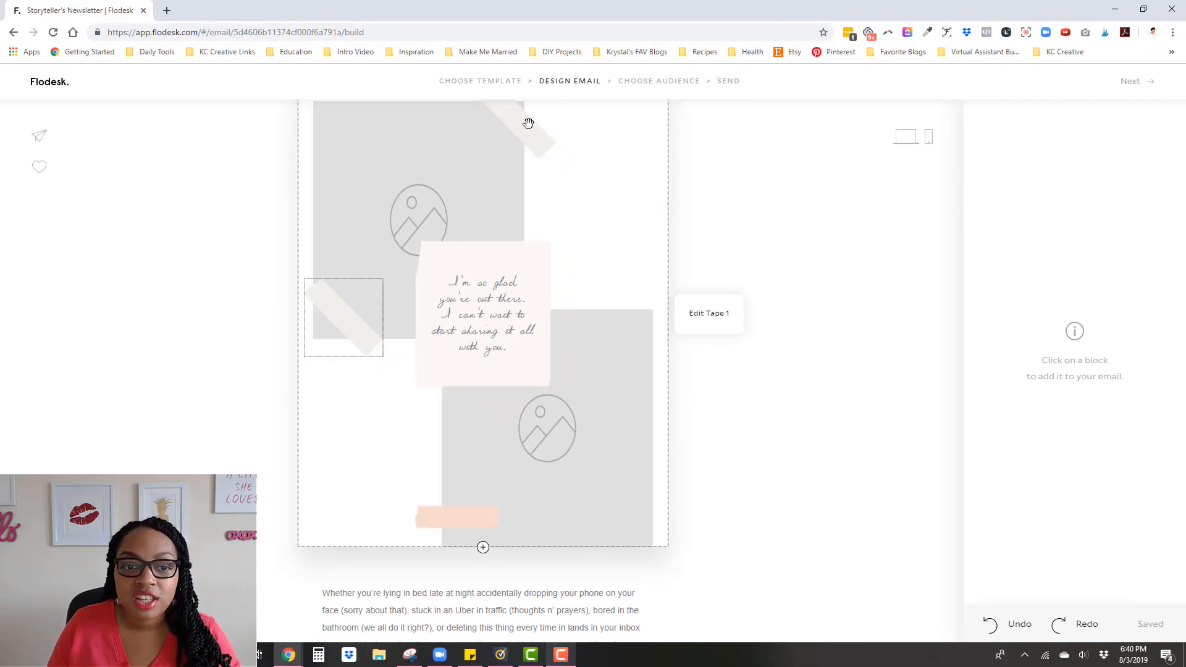
- Replace the sample name in the handwritten signature under "Let's do this," with the sender's first name
scroll(521, 426, "down", 6)
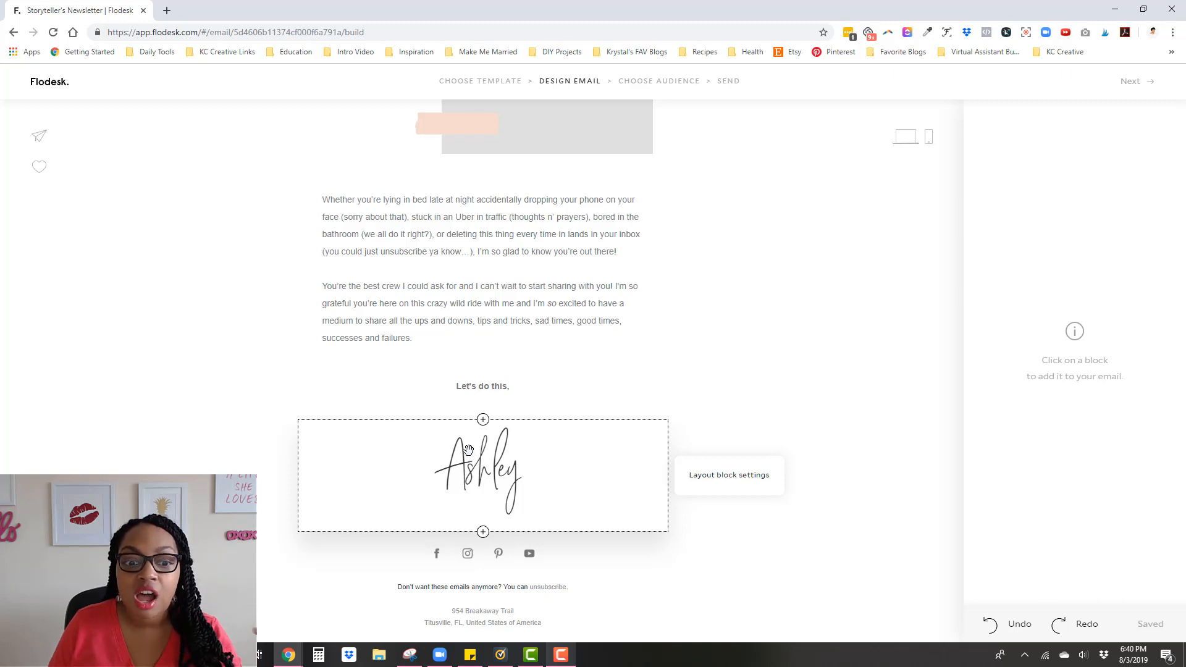
left_click(538, 489)
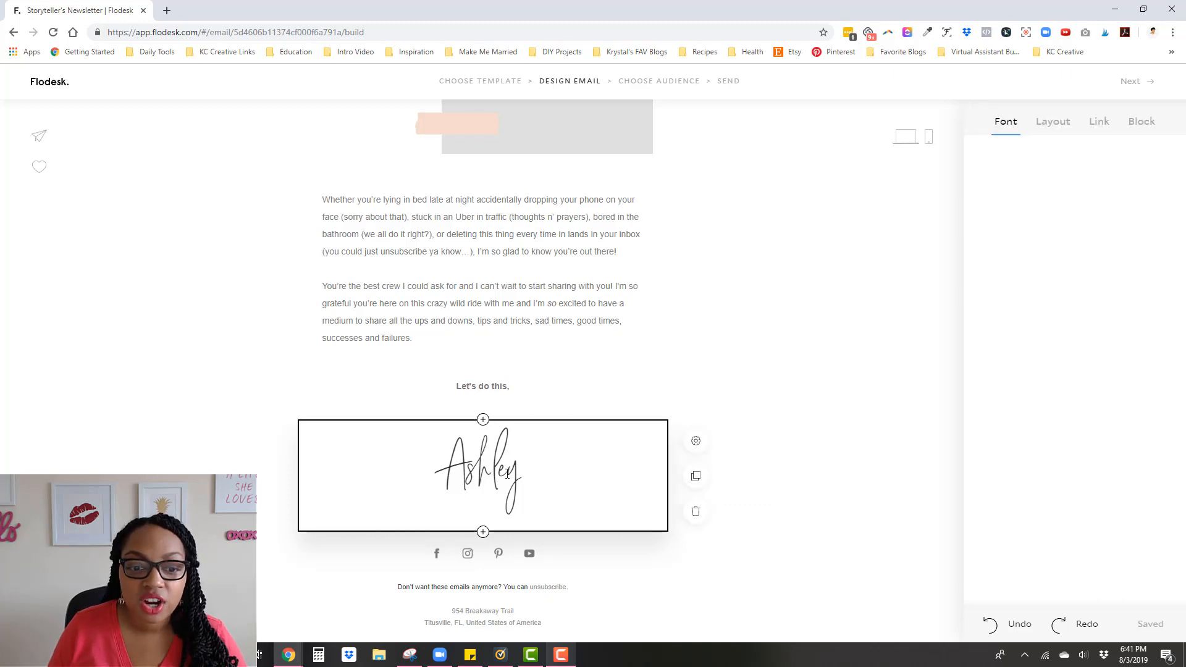
left_click(494, 470)
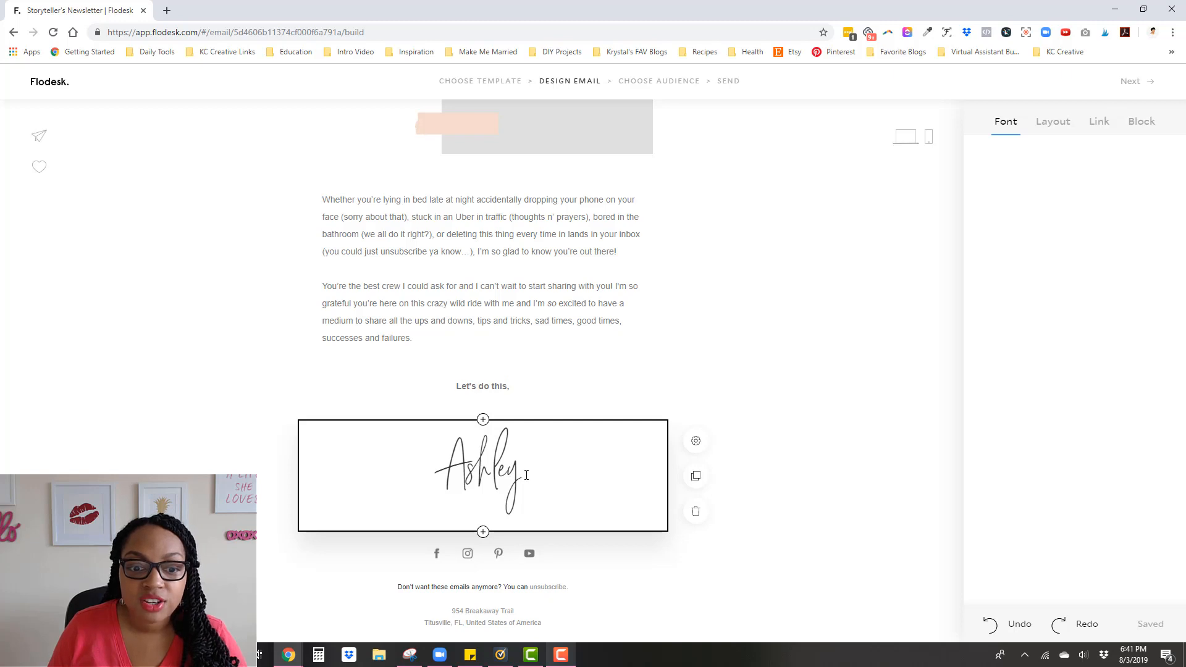
left_click_drag(520, 472, 451, 470)
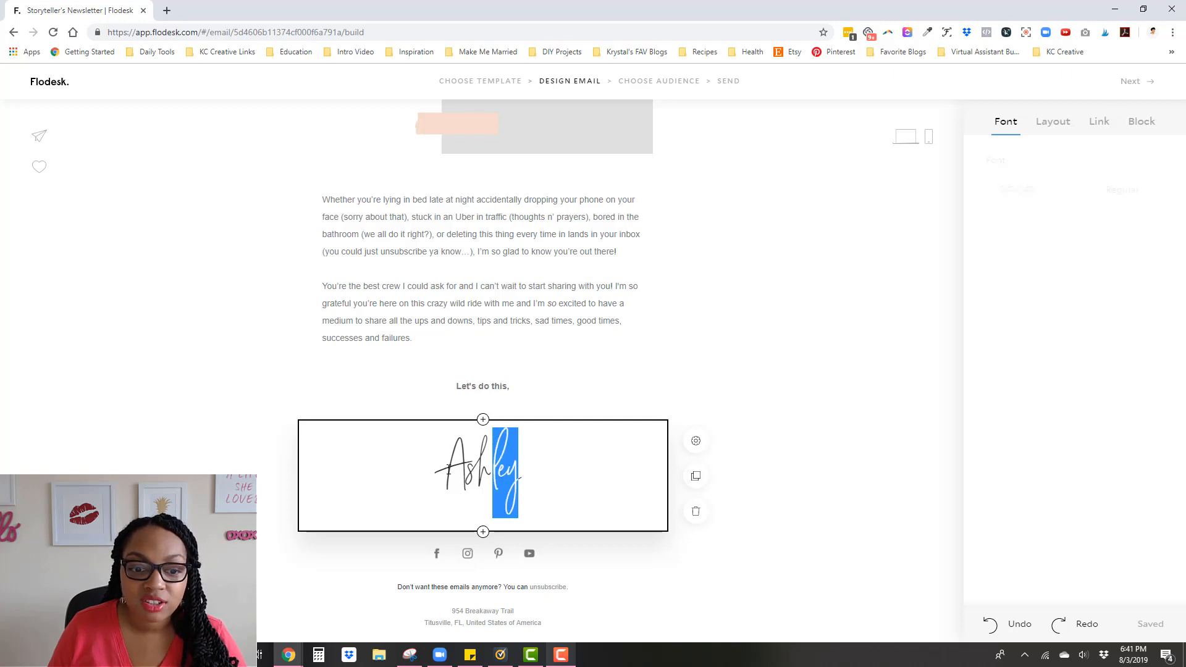
double_click(499, 467)
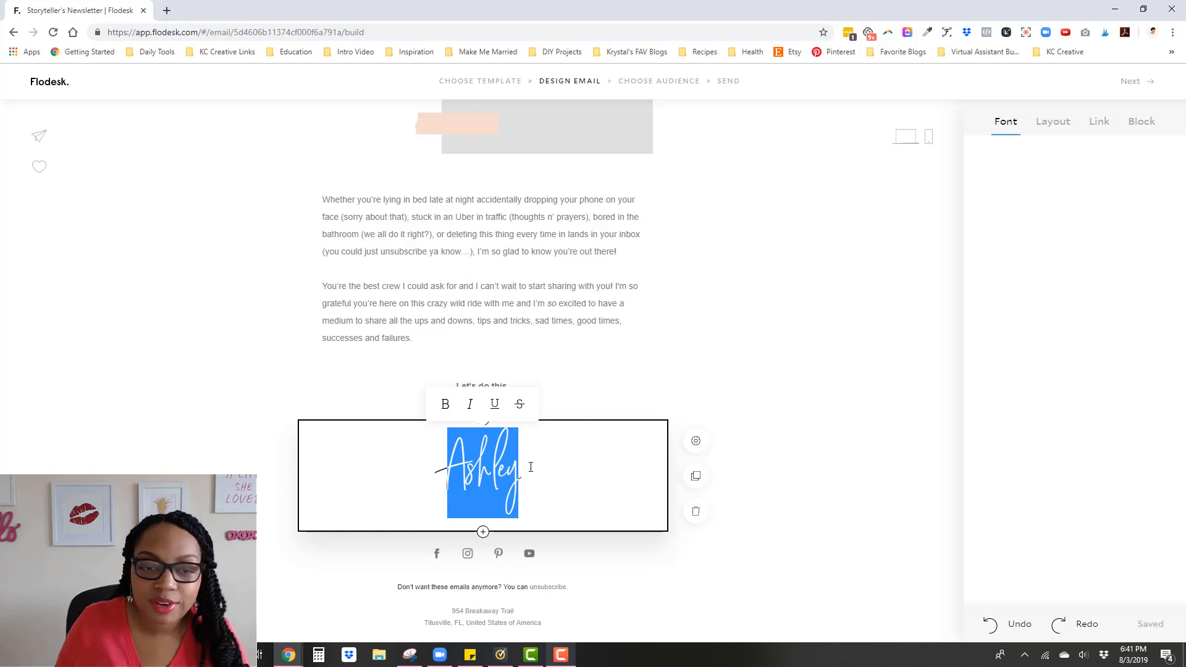
type("Krystal")
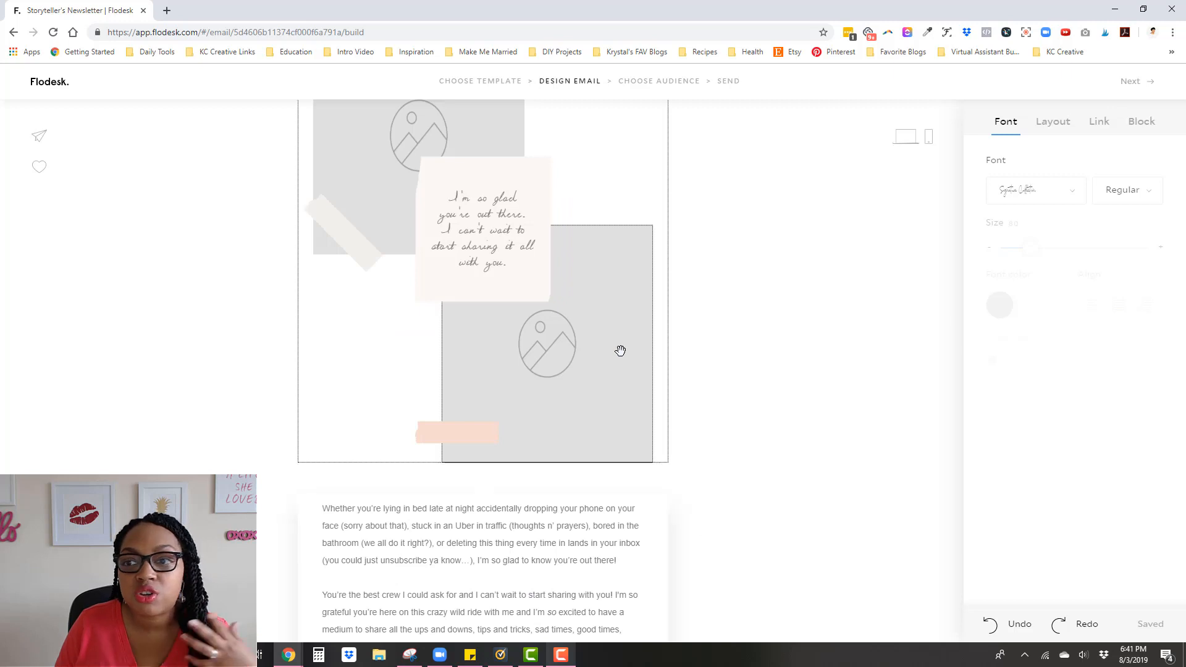
- Preview the whole newsletter in the mobile view from header to footer, and return to editing
scroll(620, 350, "up", 8)
scroll(716, 232, "up", 6)
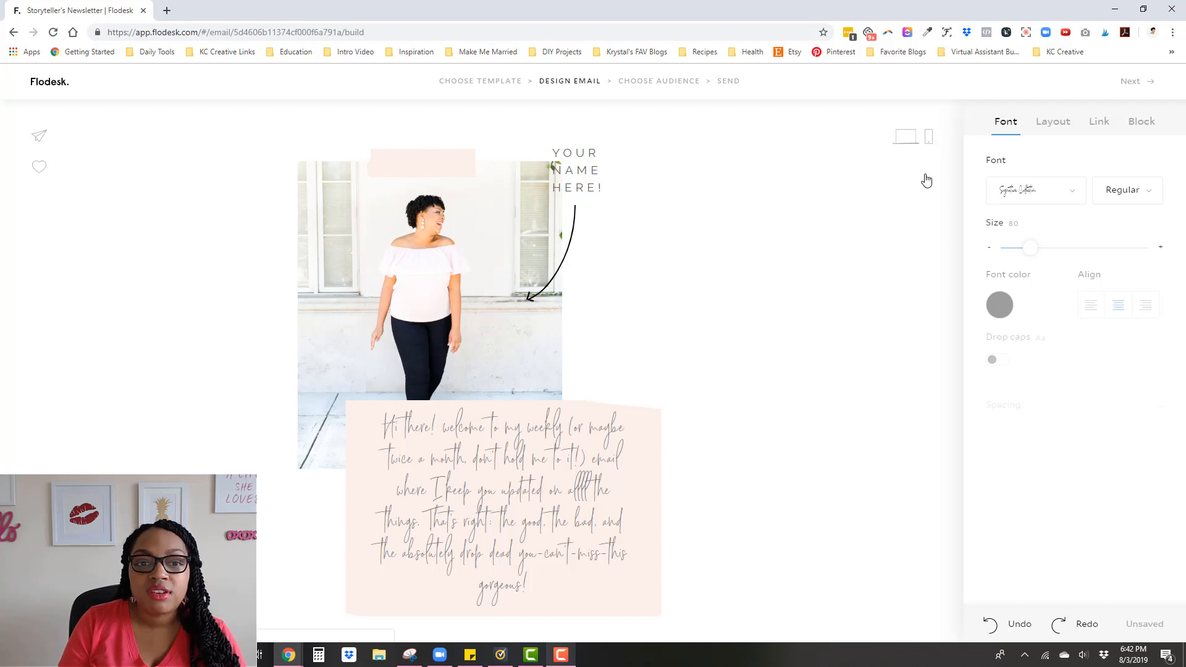
scroll(927, 181, "down", 10)
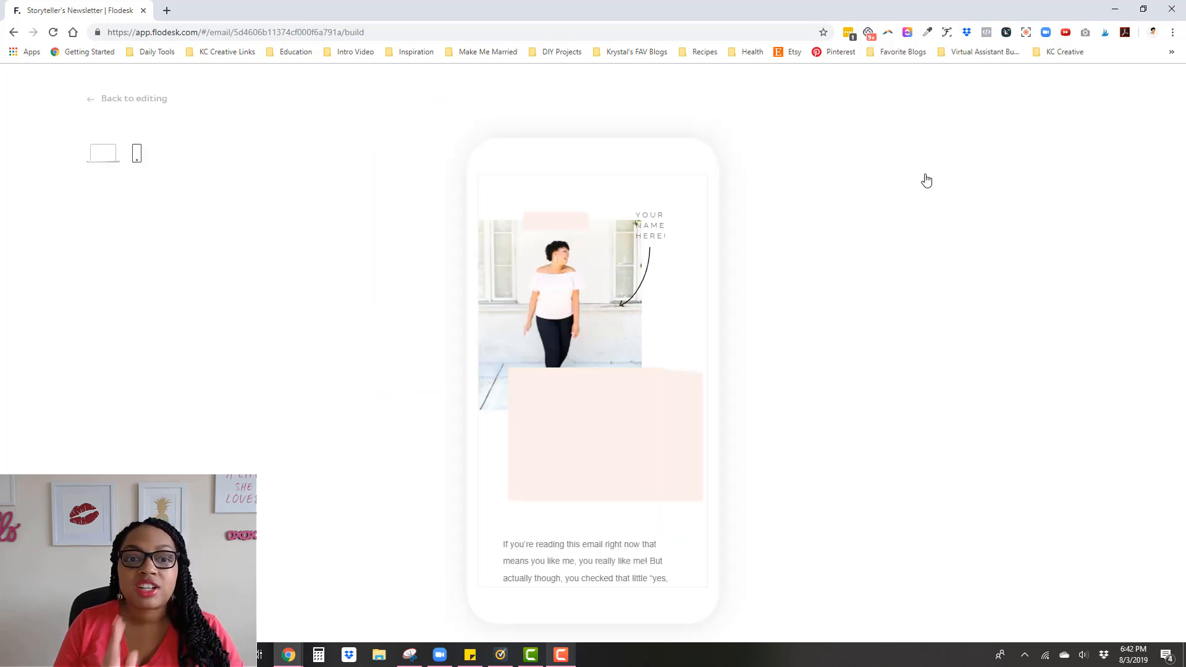
scroll(596, 334, "down", 3)
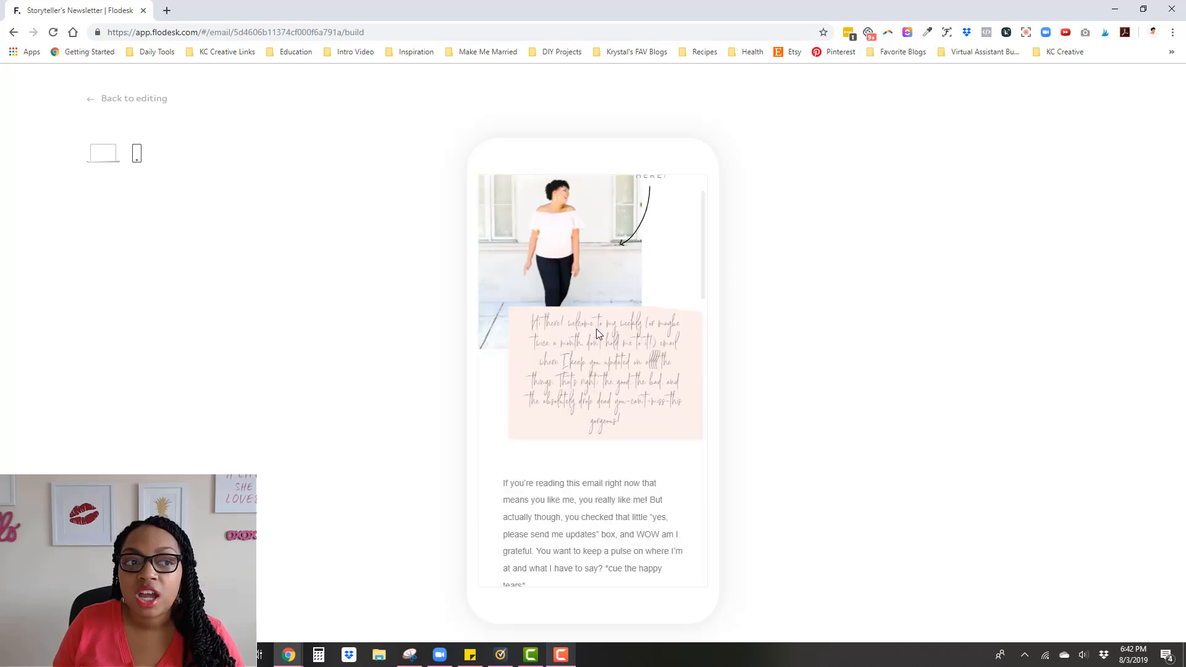
scroll(599, 334, "down", 9)
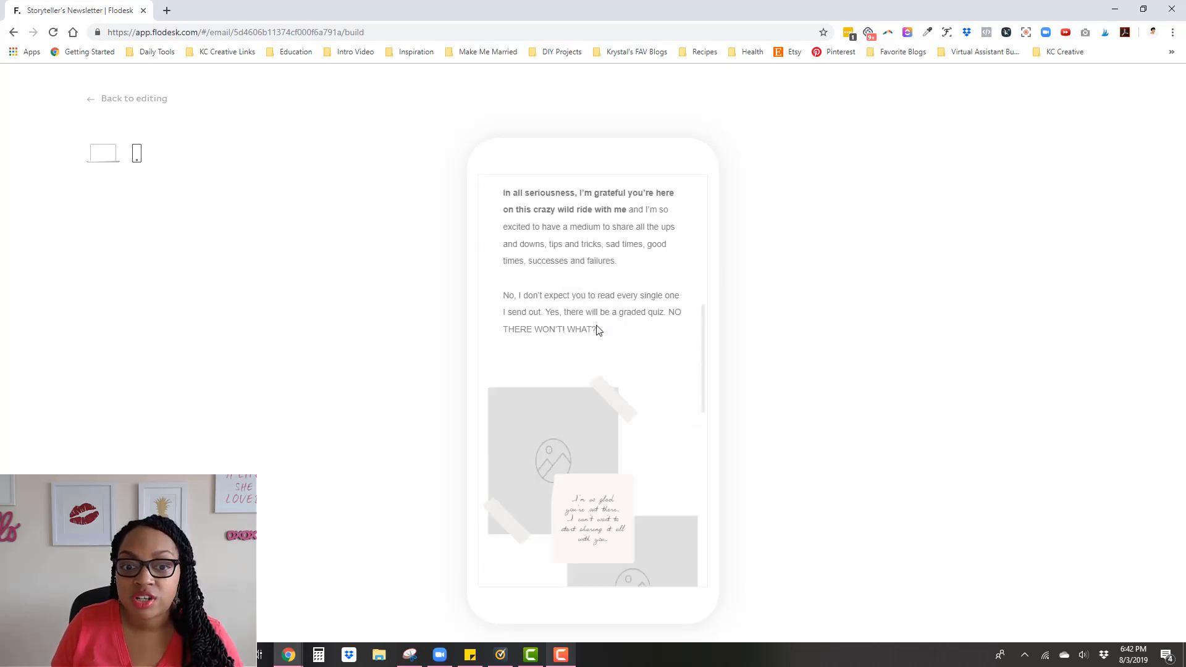
scroll(598, 331, "down", 5)
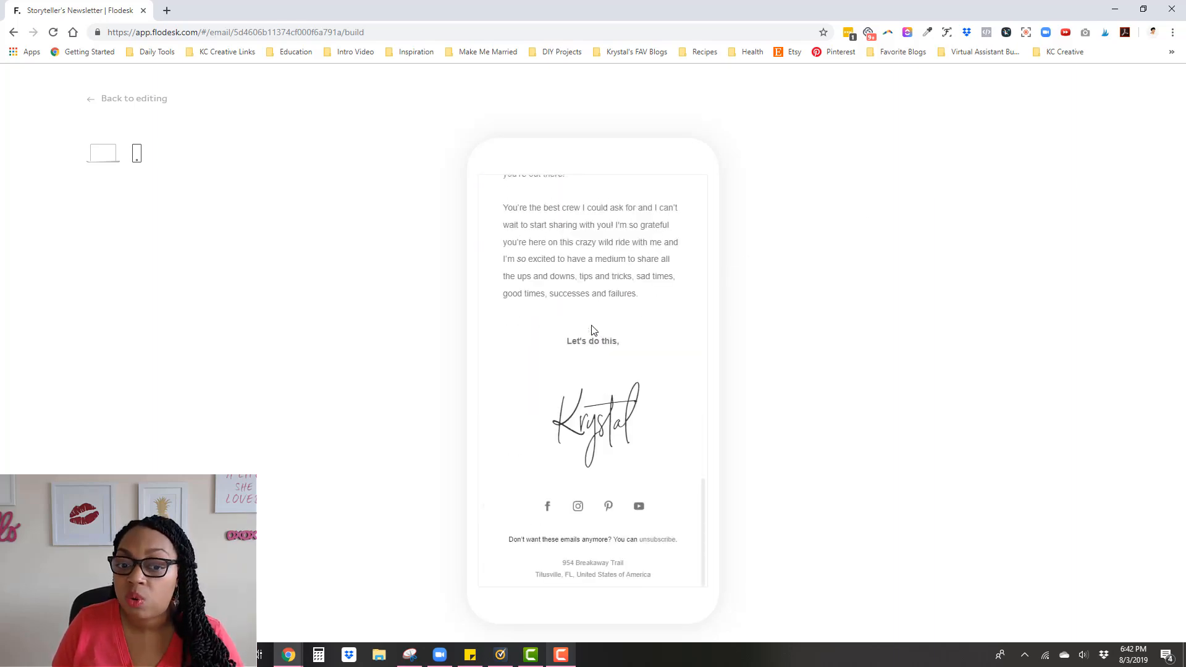
scroll(596, 327, "up", 10)
scroll(583, 308, "up", 10)
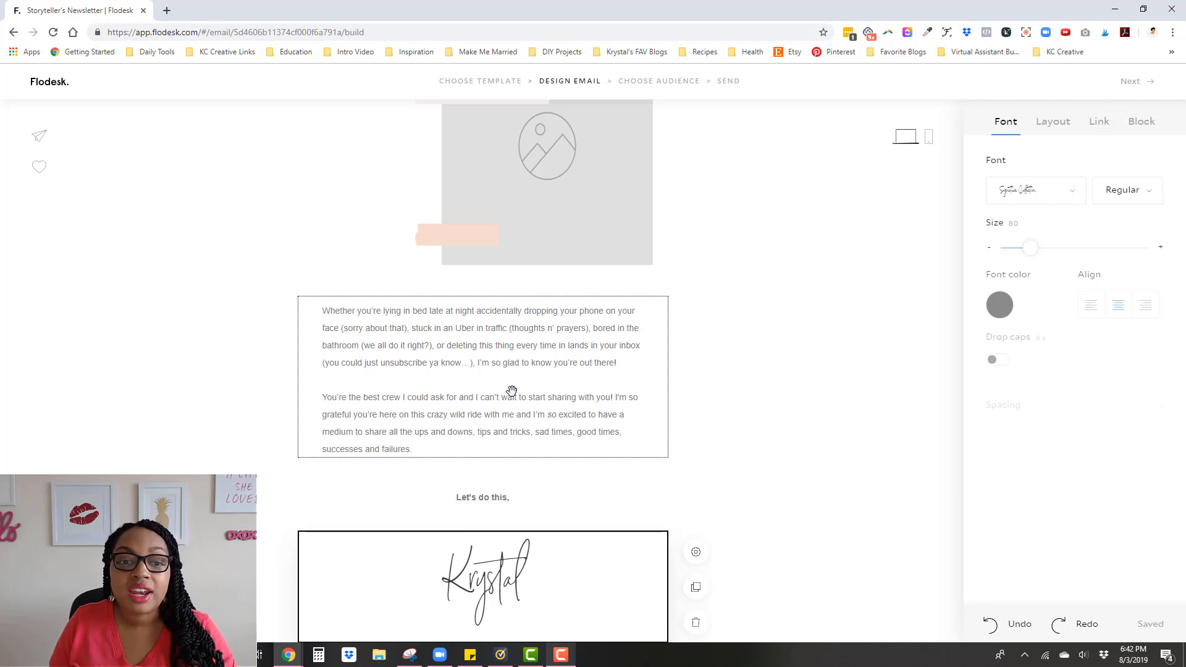
scroll(518, 383, "up", 1)
scroll(518, 382, "up", 3)
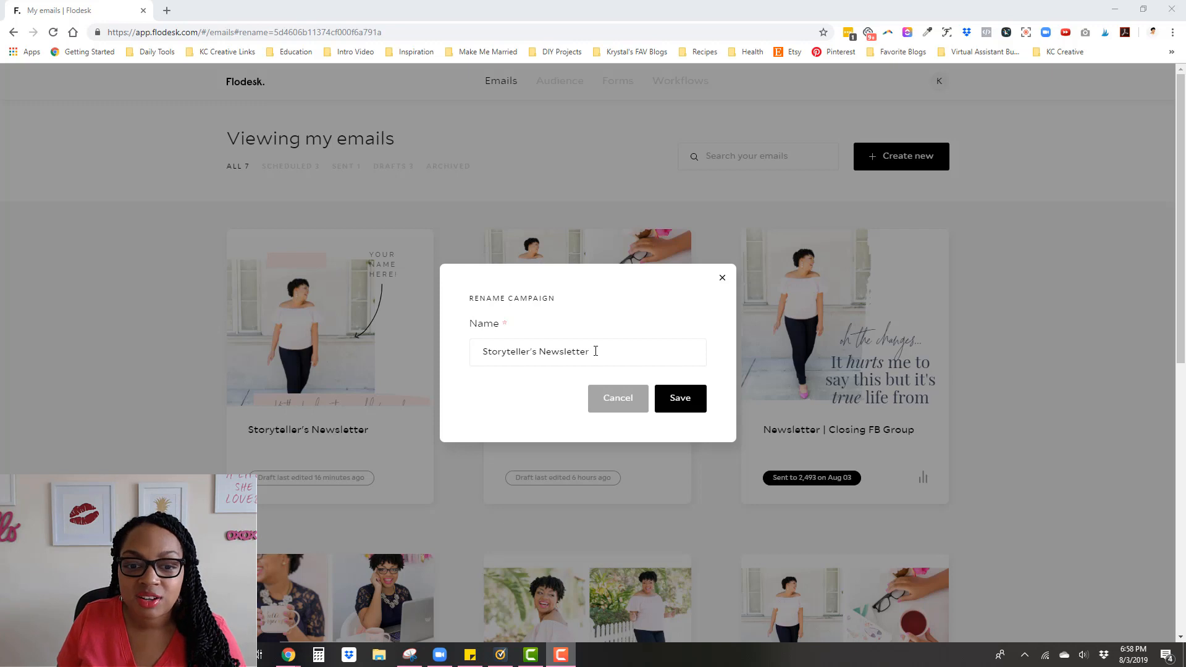
- Enter "Newsletter | Weekly tip" as the new name for the Storyteller's Newsletter campaign, and close the rename dialog without saving
left_click_drag(494, 354, 482, 353)
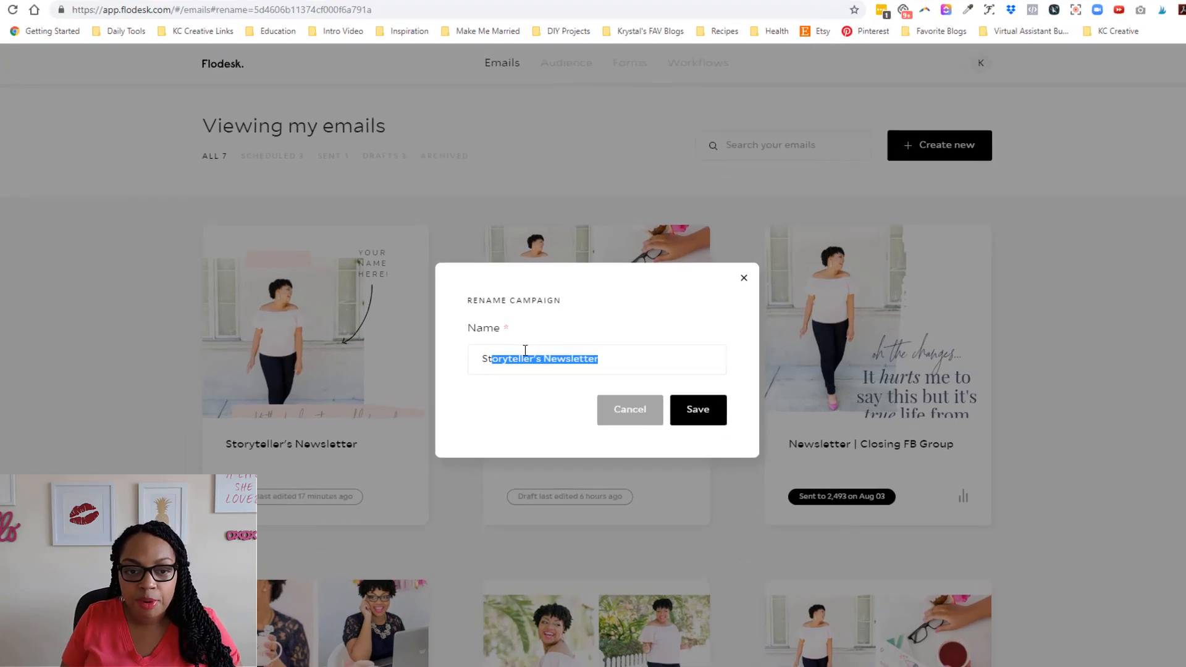
key("BackSpace")
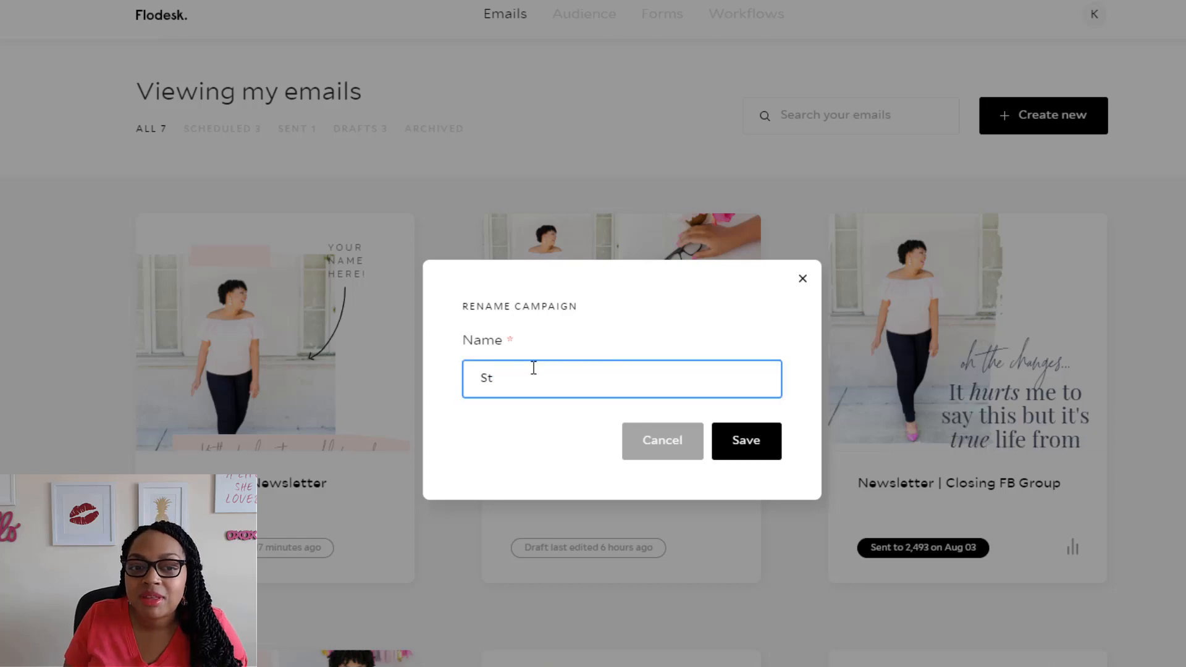
key("BackSpace")
key("BackSpace")
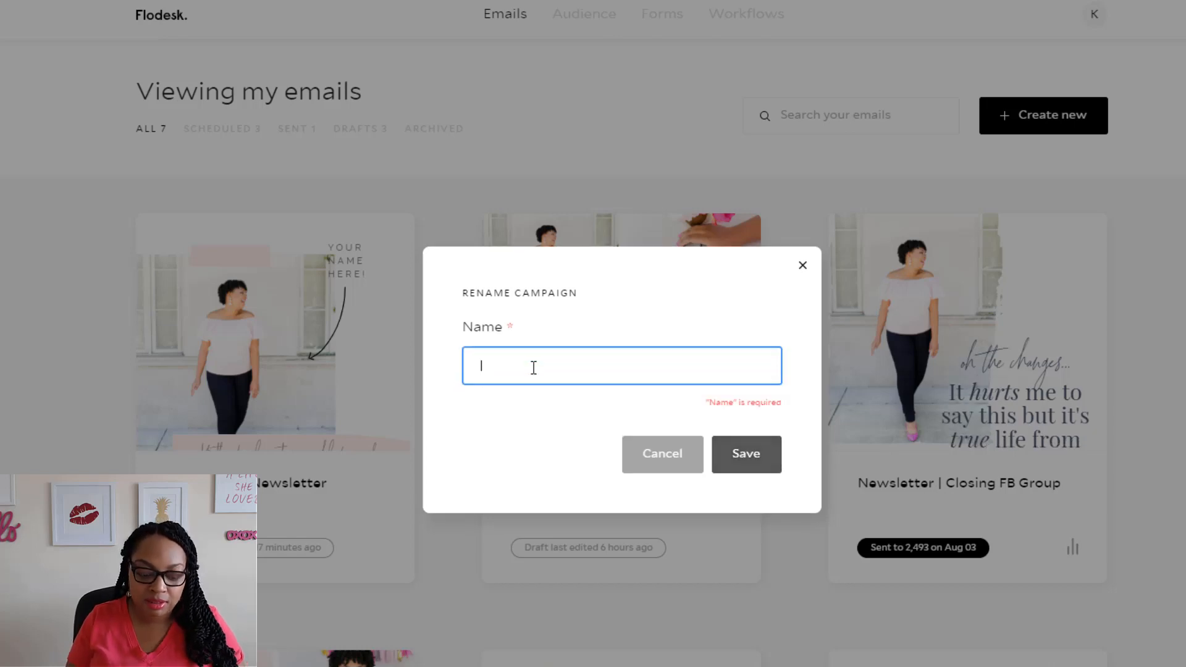
type("New")
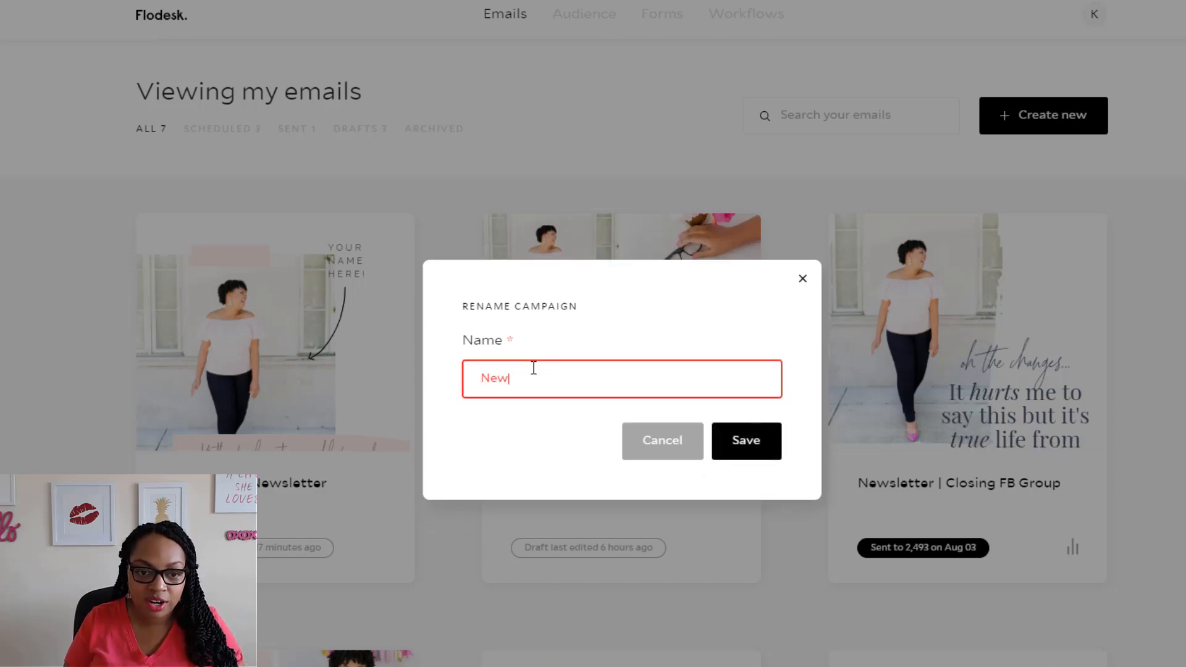
type("sletter")
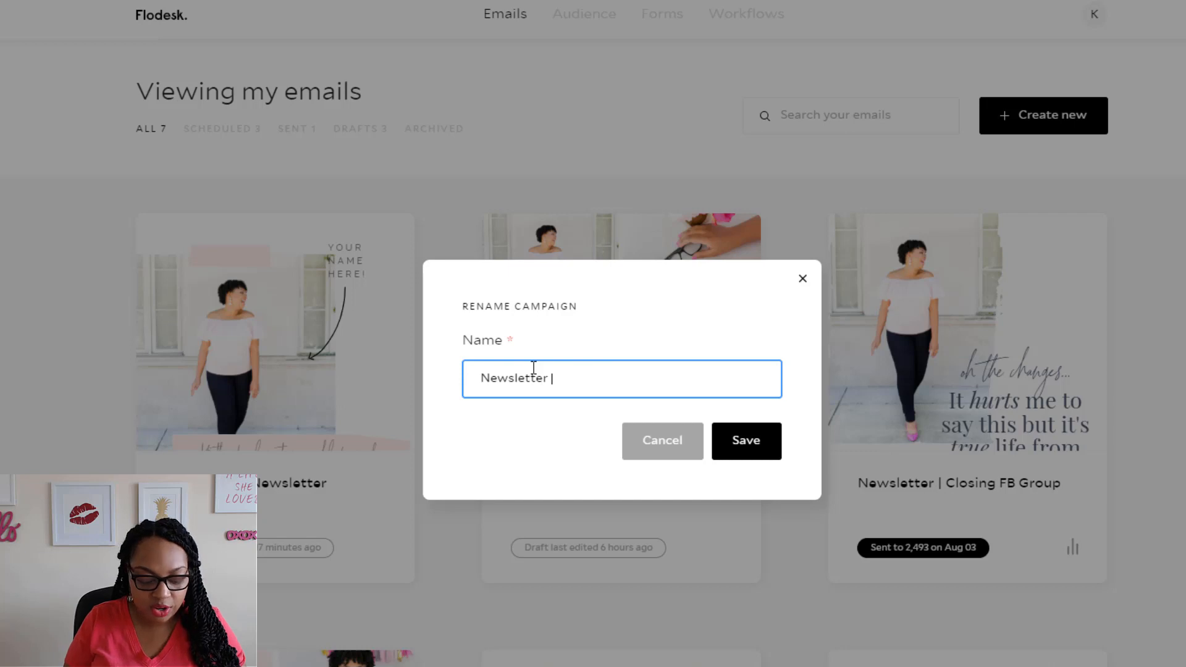
type(" | Weekly tip")
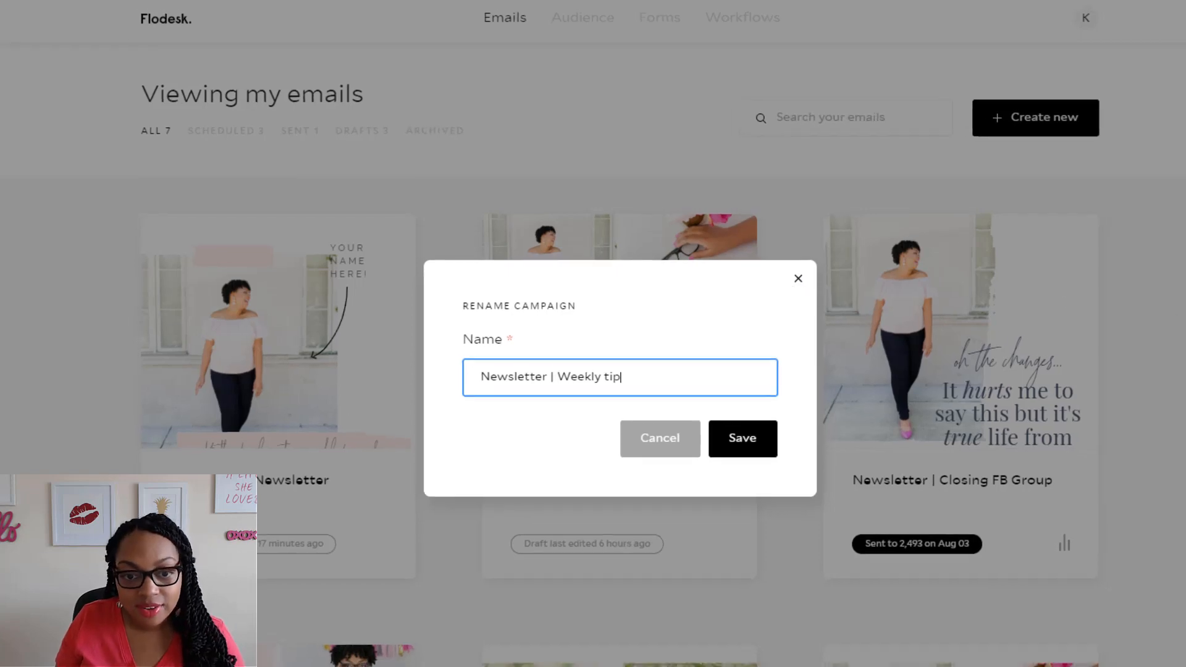
left_click(1053, 308)
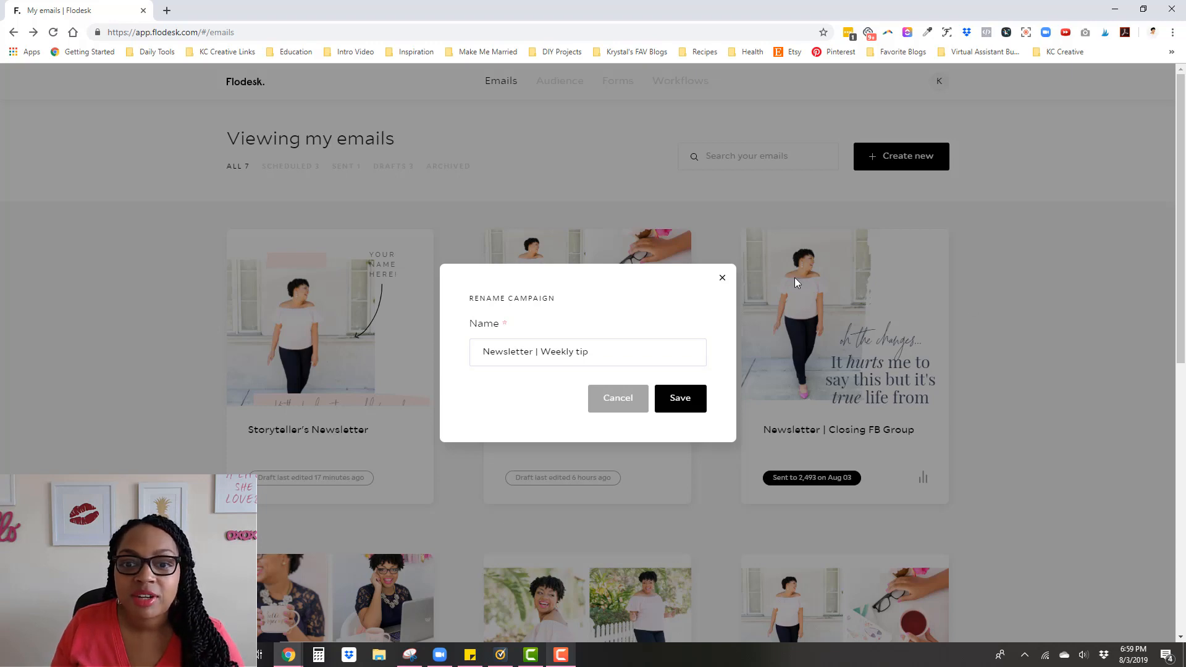
left_click(722, 277)
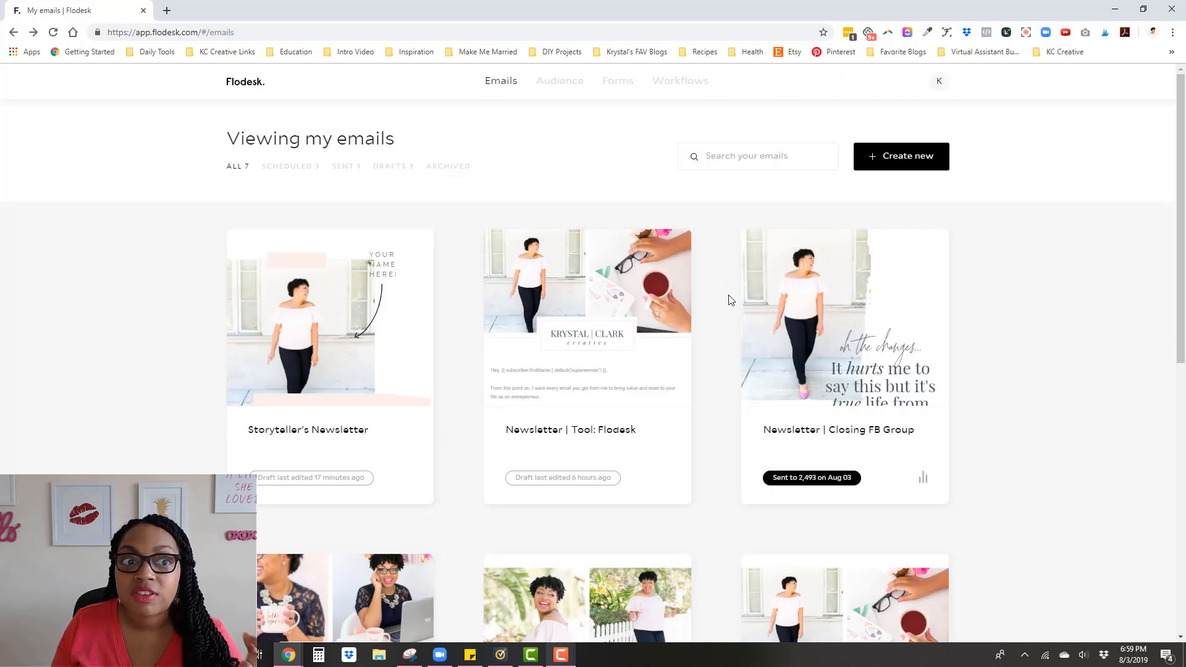
- Look through the list of email campaigns and view the summary statistics of the sent email "Newsletter | Closing FB Group"
scroll(729, 301, "down", 6)
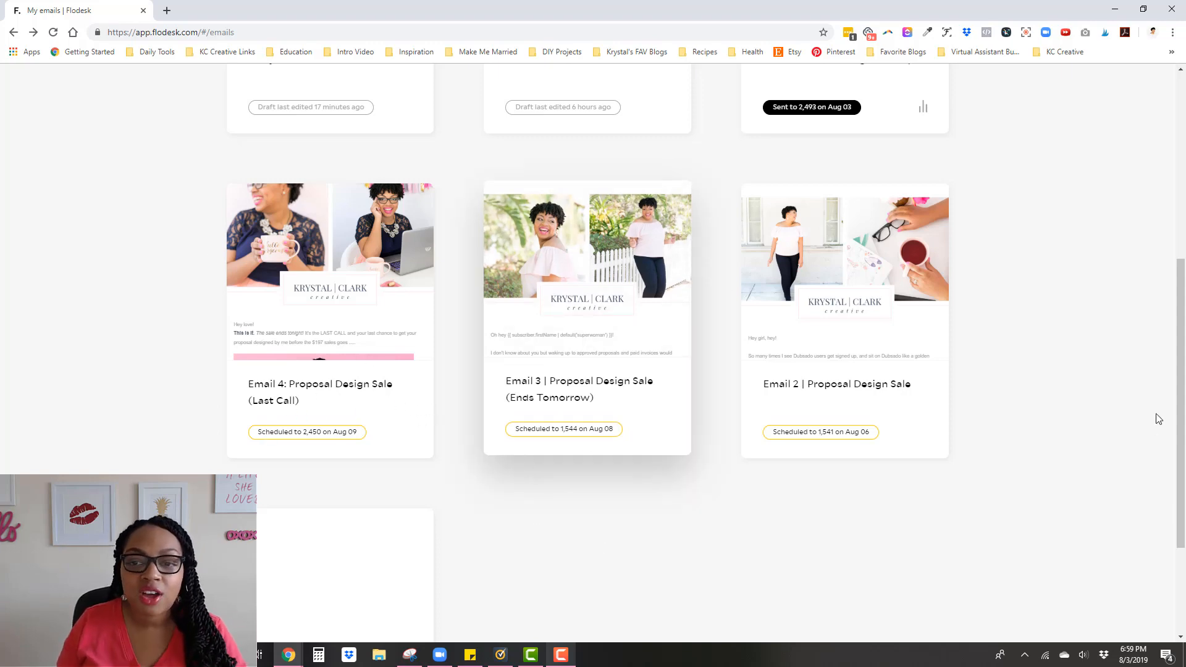
scroll(1056, 325, "up", 3)
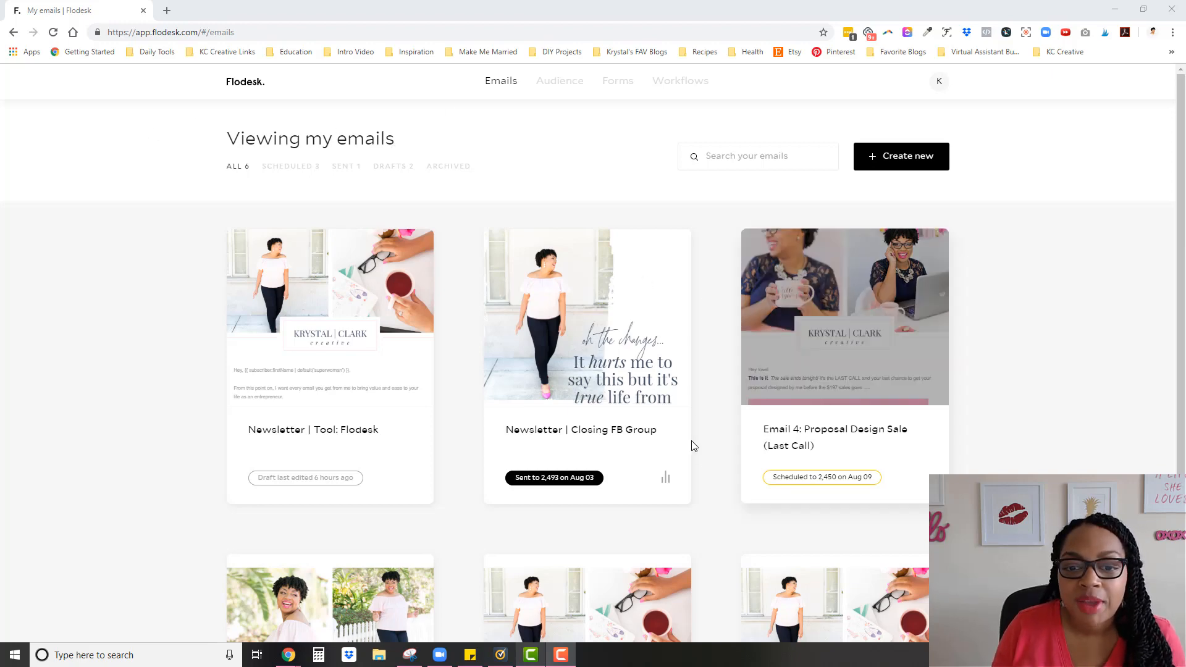
left_click(667, 483)
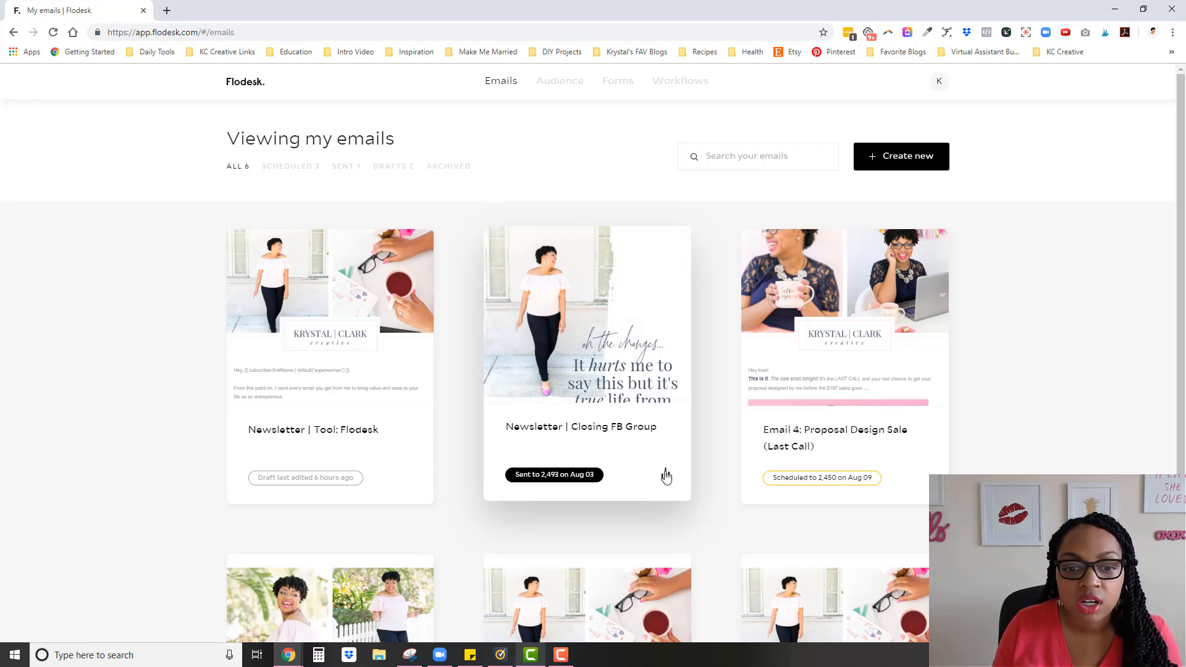
left_click(666, 476)
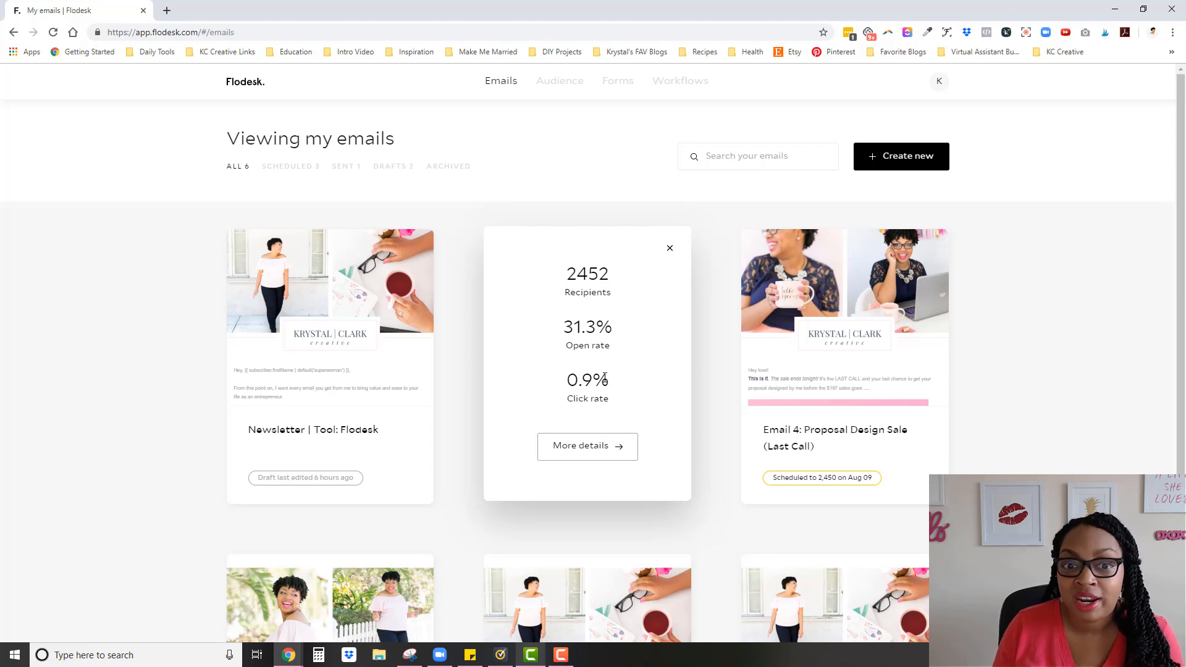
left_click(570, 387)
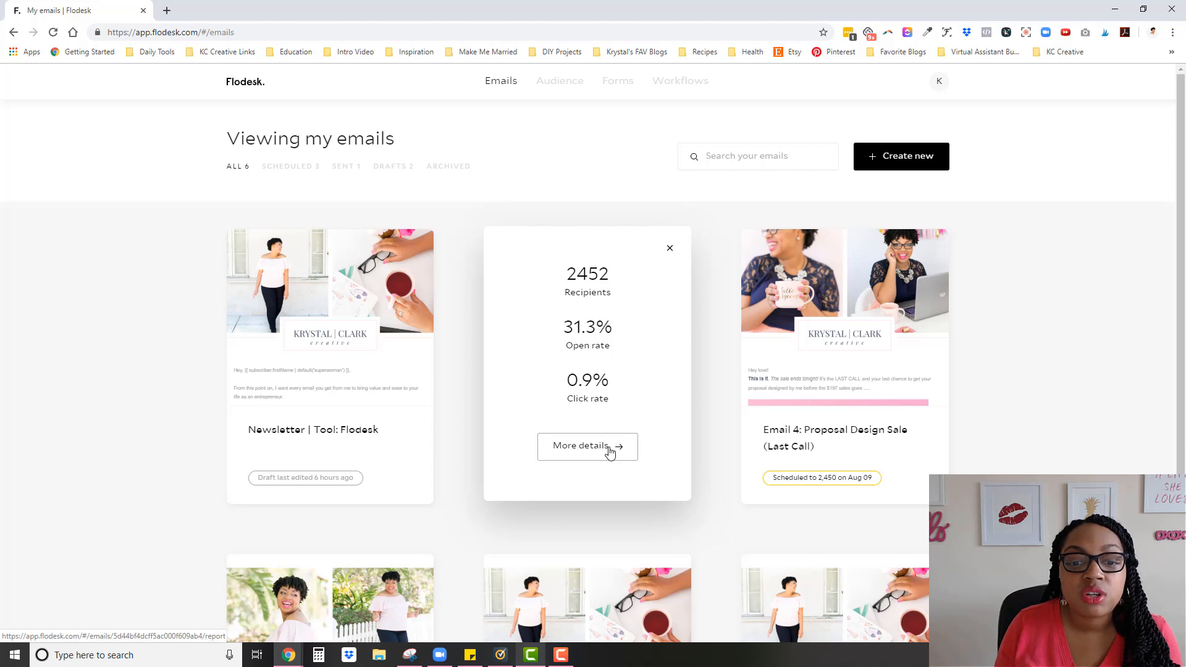
- Open the detailed report for the Closing FB Group newsletter and examine its overview of rates, opens, clicks and bounces
left_click(603, 453)
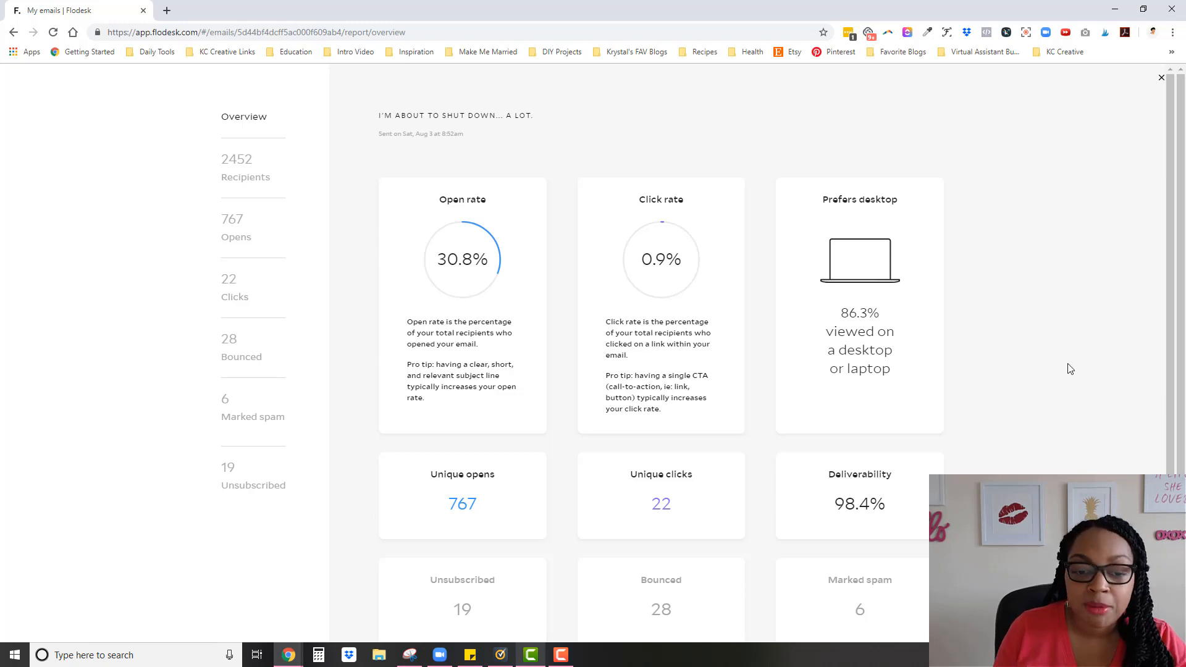
scroll(1064, 369, "down", 1)
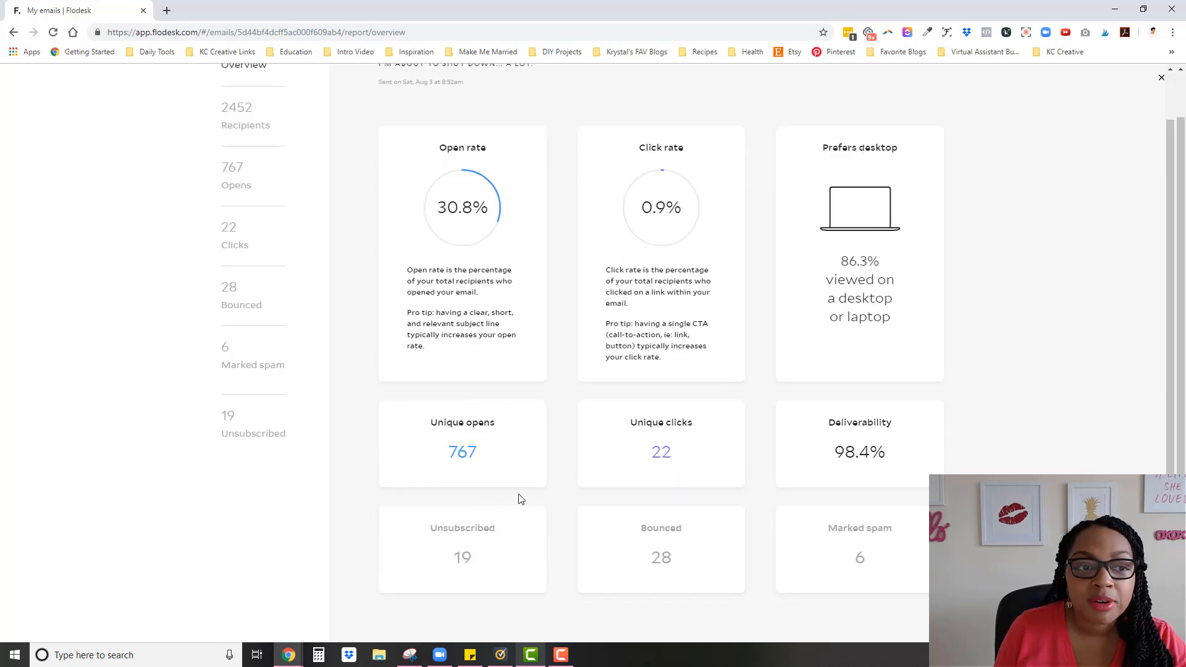
scroll(371, 346, "up", 1)
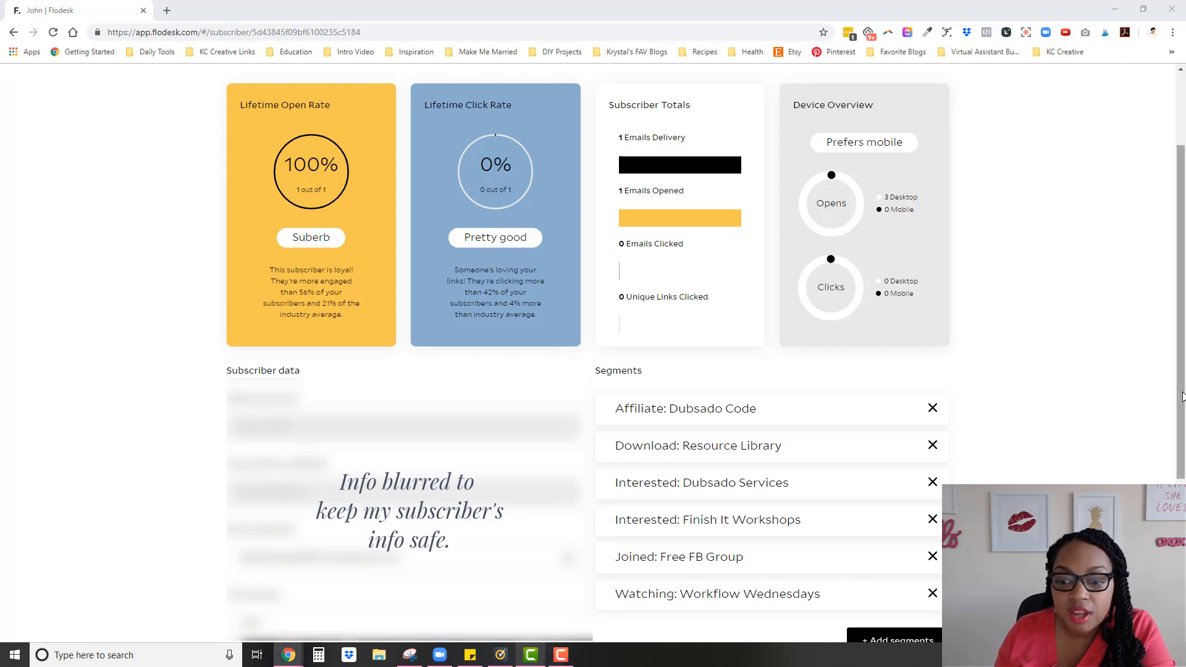
- Examine the subscriber's profile down to the assigned segments and the option for adding more
scroll(1128, 477, "down", 1)
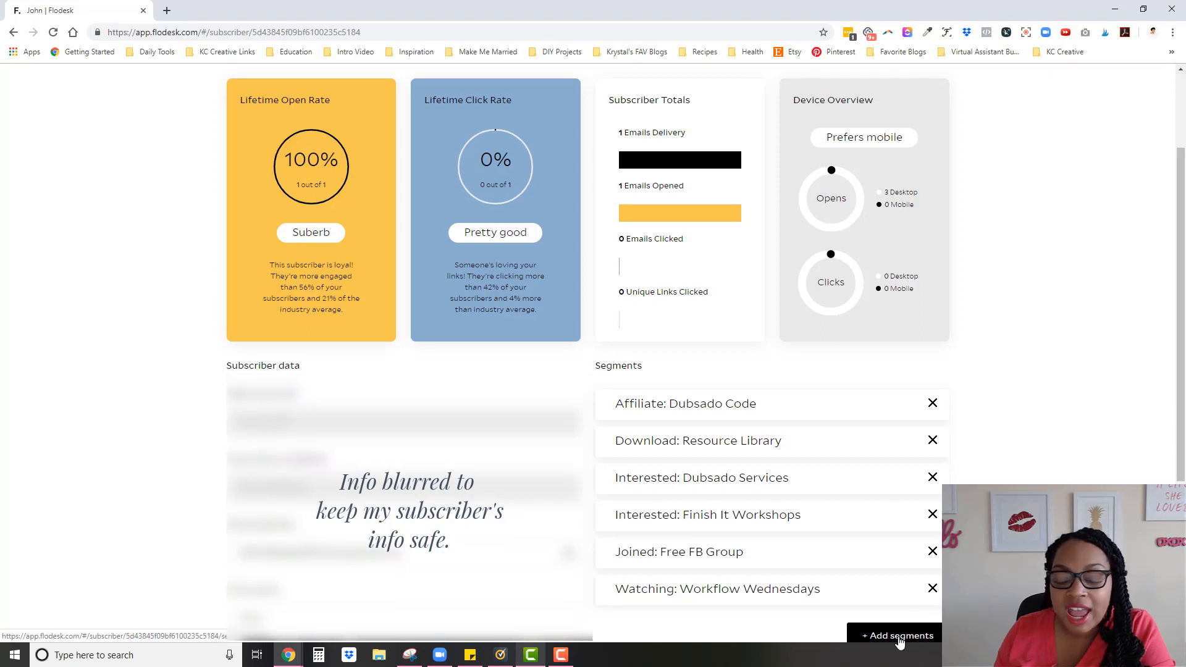